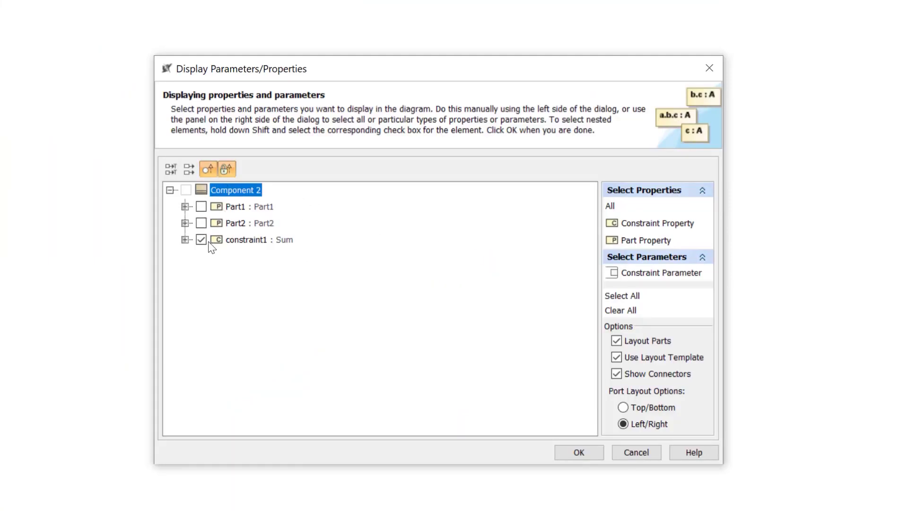
Select Part1 and Part2 of Component 2, together with each part's cost value property, for display in the parametric diagram.
{"action": "left_click", "coordinate": [201, 206]}
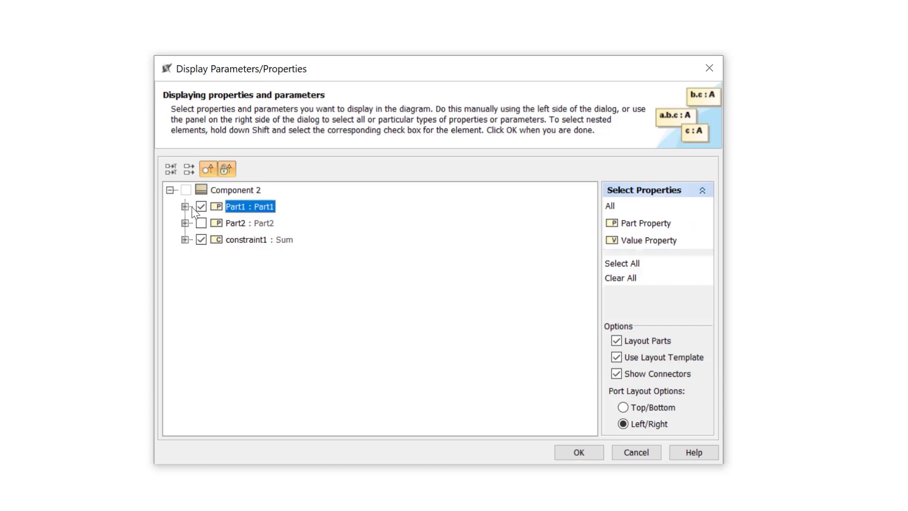
{"action": "left_click", "coordinate": [202, 223]}
{"action": "left_click", "coordinate": [185, 207]}
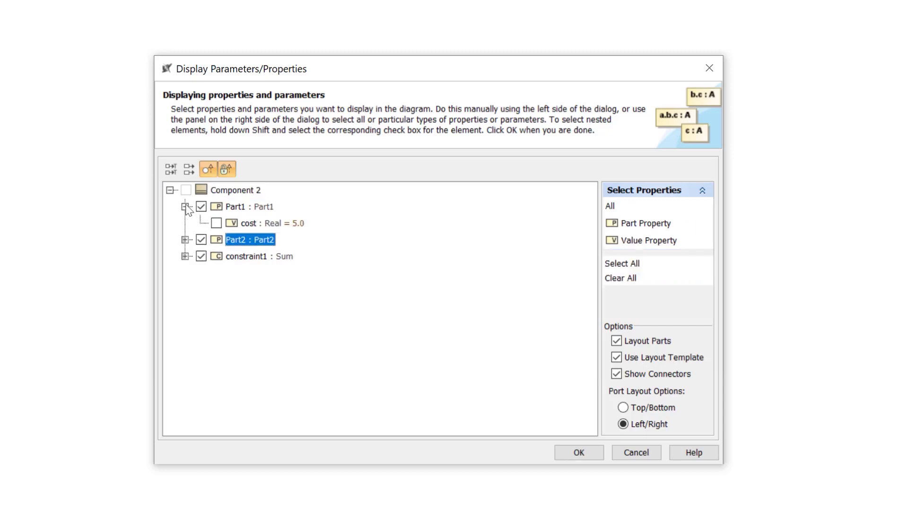
{"action": "left_click", "coordinate": [216, 223]}
{"action": "left_click", "coordinate": [185, 240]}
{"action": "left_click", "coordinate": [216, 255]}
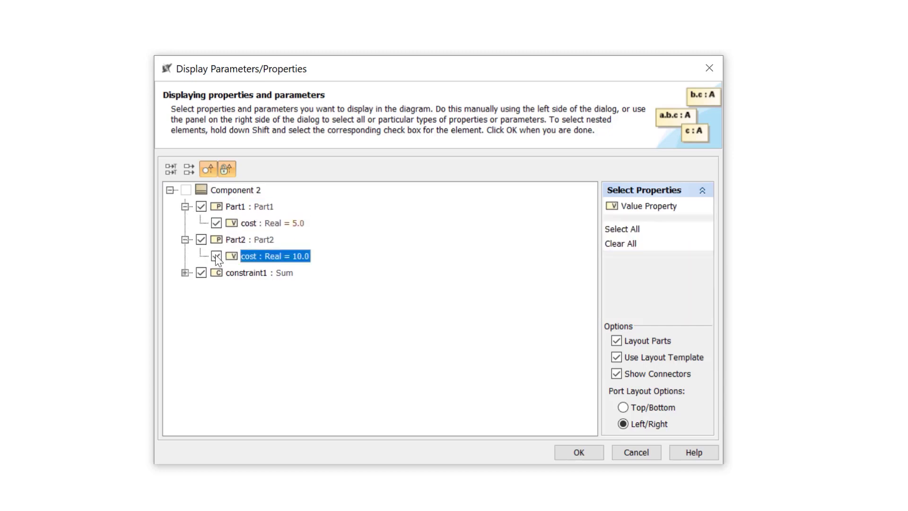
Include the costOfPart2, costOfPart1 and totalCost parameters of constraint1 and display all the selected elements in the diagram.
{"action": "left_click", "coordinate": [185, 272]}
{"action": "left_click", "coordinate": [216, 288]}
{"action": "left_click", "coordinate": [216, 306]}
{"action": "left_click", "coordinate": [216, 322]}
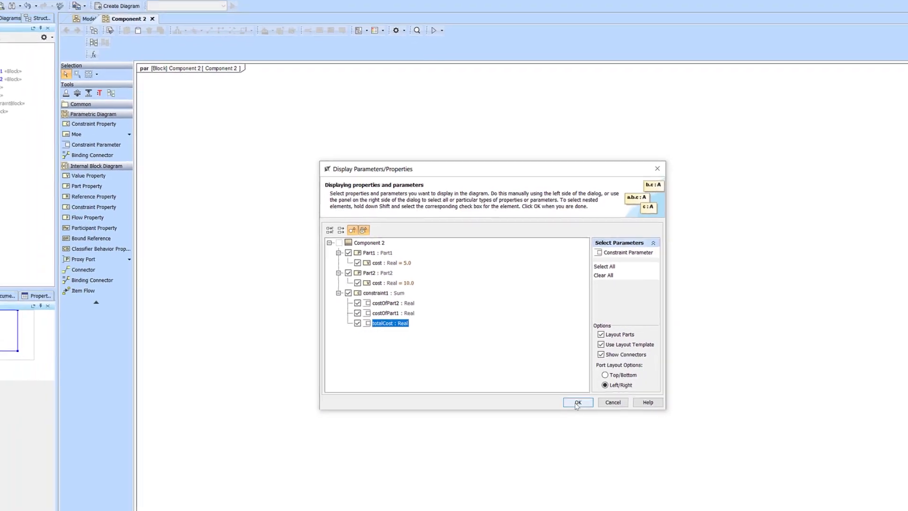
{"action": "left_click", "coordinate": [579, 452]}
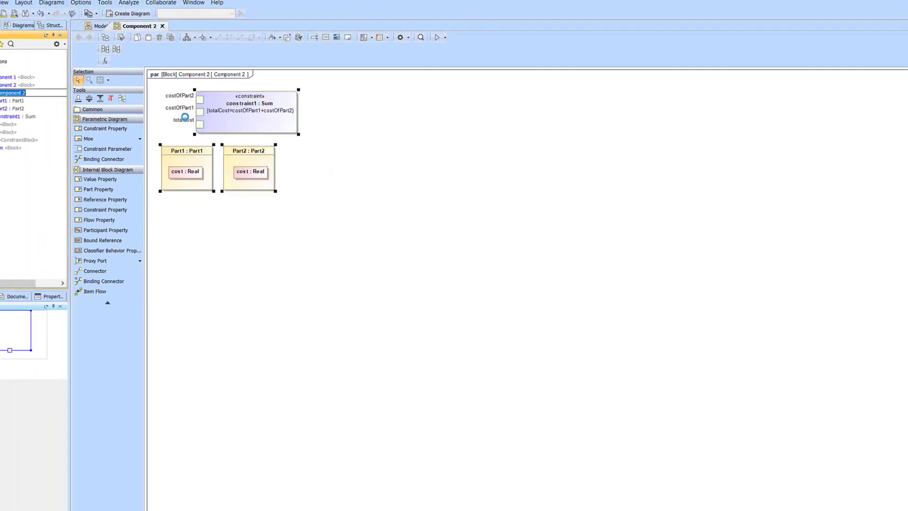
Arrange the diagram with Part2 stacked above Part1 and the constraint1 : Sum property to the right of both.
{"action": "scroll", "coordinate": [147, 71], "scroll_direction": "up", "scroll_amount": 5}
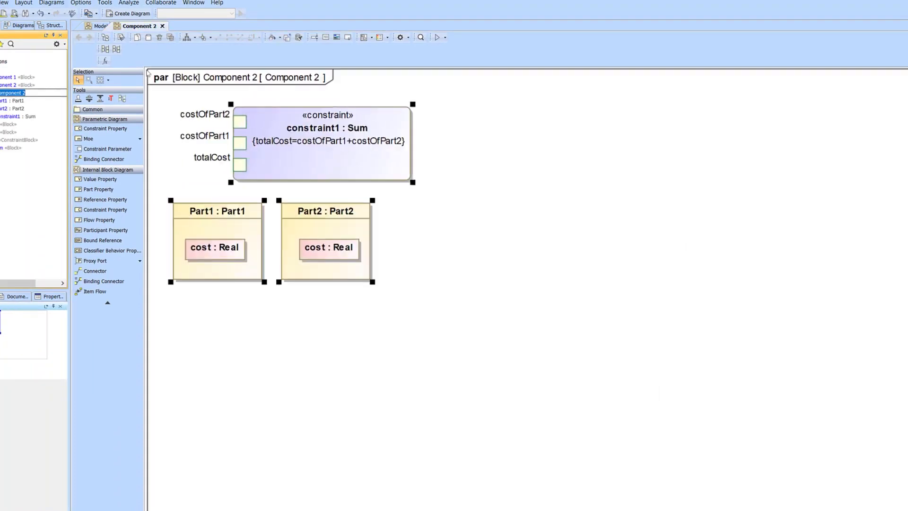
{"action": "left_click", "coordinate": [682, 176]}
{"action": "left_click_drag", "start_coordinate": [417, 162], "coordinate": [726, 257]}
{"action": "left_click_drag", "start_coordinate": [421, 291], "coordinate": [405, 172]}
{"action": "left_click", "coordinate": [602, 166]}
{"action": "left_click_drag", "start_coordinate": [282, 277], "coordinate": [420, 294]}
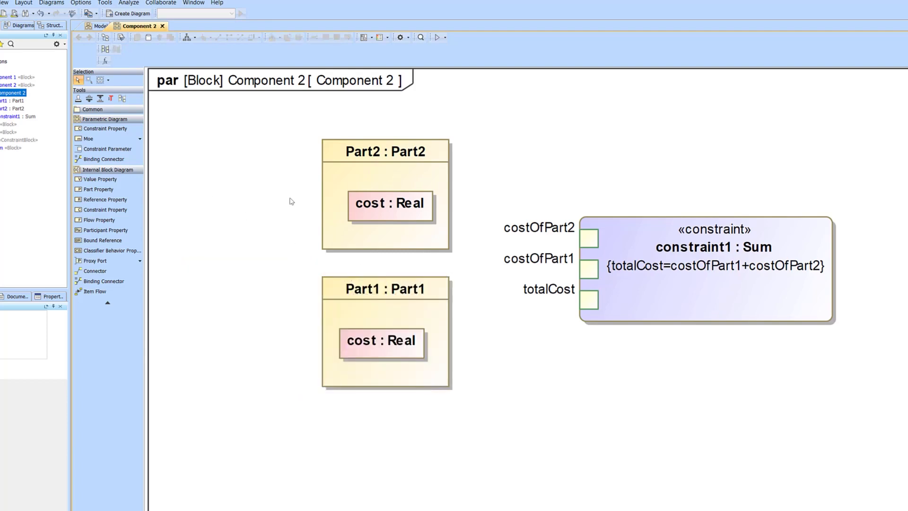
Bind costOfPart2 to the cost of Part2 and costOfPart1 to the cost of Part1 with binding connectors.
{"action": "left_click", "coordinate": [589, 237]}
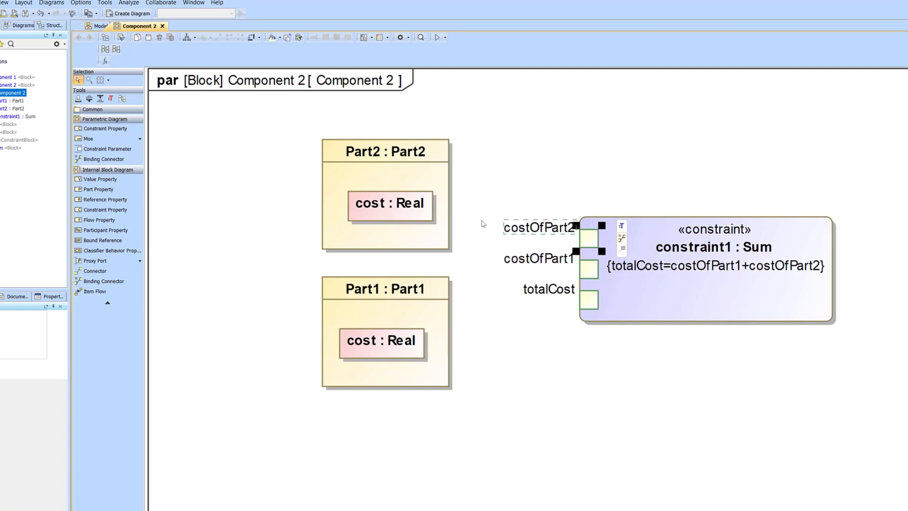
{"action": "left_click_drag", "start_coordinate": [620, 239], "coordinate": [417, 212]}
{"action": "left_click", "coordinate": [625, 191]}
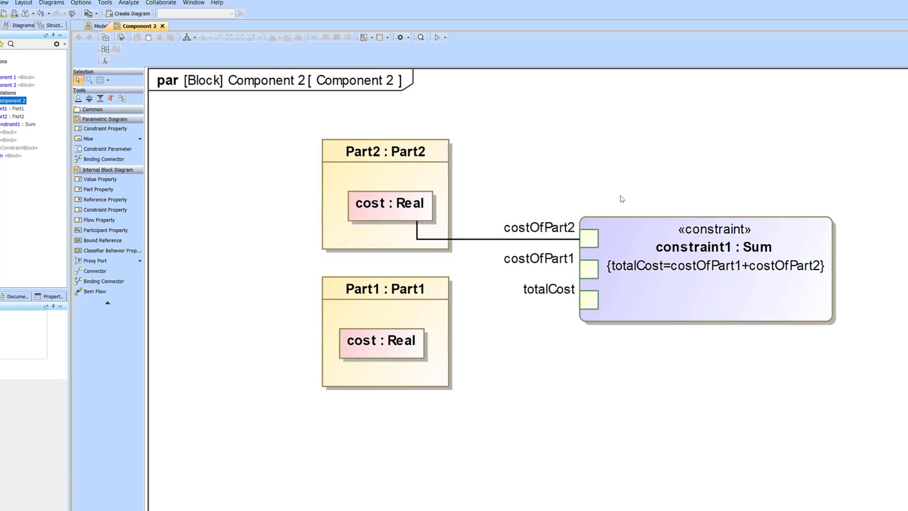
{"action": "left_click", "coordinate": [594, 276]}
{"action": "left_click_drag", "start_coordinate": [619, 270], "coordinate": [408, 345]}
{"action": "left_click", "coordinate": [487, 344]}
Move Part1 and Part2 farther left, leaving more space between them and the constraint property.
{"action": "left_click_drag", "start_coordinate": [370, 293], "coordinate": [301, 276]}
{"action": "left_click", "coordinate": [280, 212]}
{"action": "left_click", "coordinate": [394, 270]}
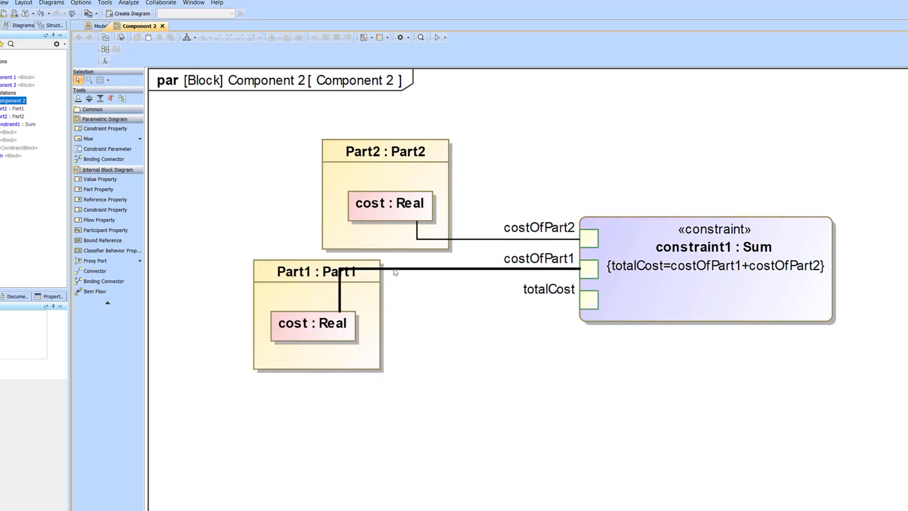
{"action": "left_click", "coordinate": [469, 336]}
{"action": "left_click_drag", "start_coordinate": [584, 301], "coordinate": [583, 302]}
{"action": "left_click", "coordinate": [519, 312]}
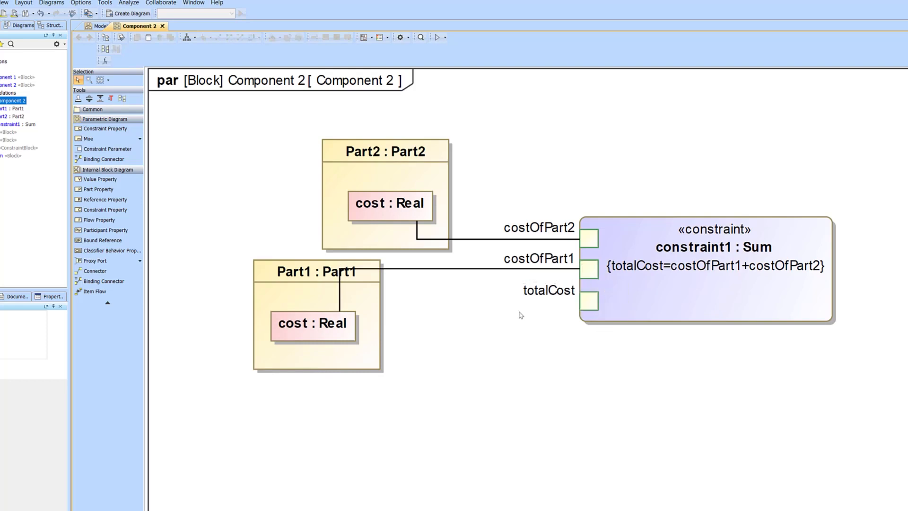
{"action": "left_click_drag", "start_coordinate": [359, 158], "coordinate": [295, 160]}
{"action": "left_click", "coordinate": [517, 141]}
In the Model block definition diagram, add a value property totalCostOfParts : Real to the Component 2 block.
{"action": "left_click", "coordinate": [89, 26]}
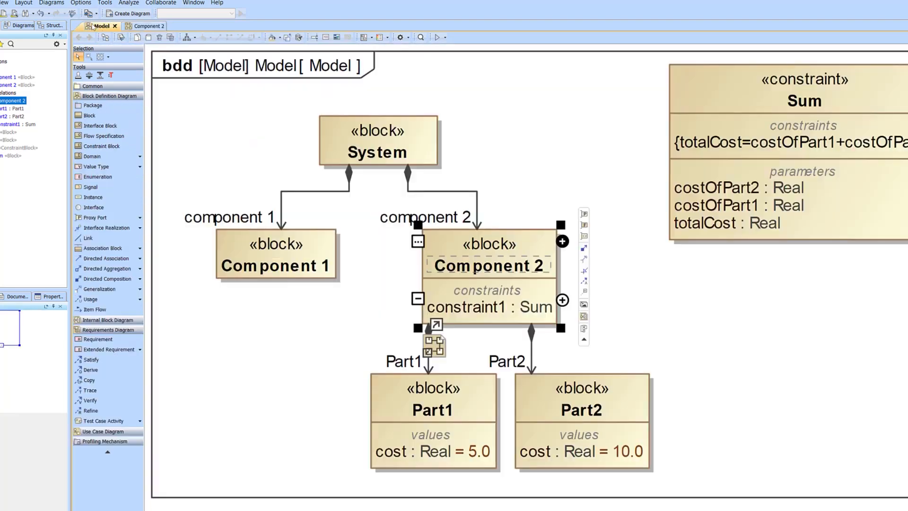
{"action": "left_click", "coordinate": [565, 183]}
{"action": "left_click_drag", "start_coordinate": [512, 251], "coordinate": [520, 240]}
{"action": "left_click", "coordinate": [562, 231]}
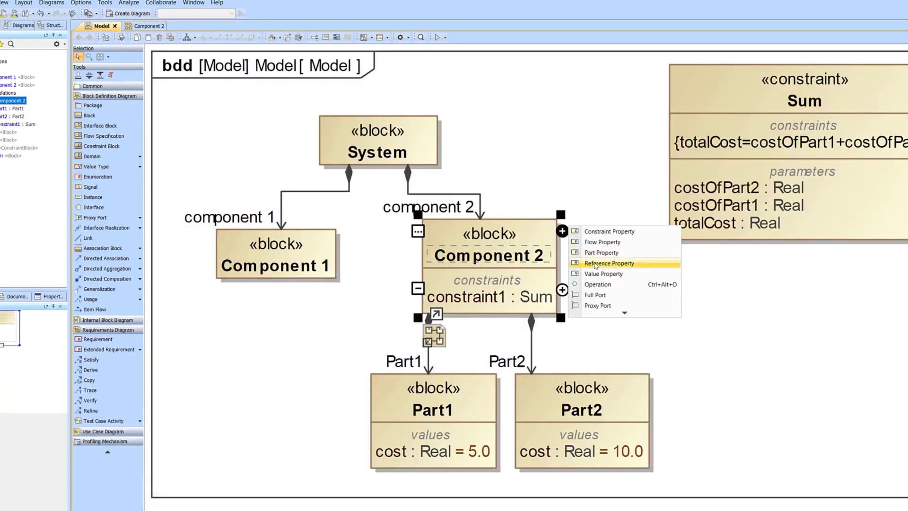
{"action": "left_click", "coordinate": [600, 274]}
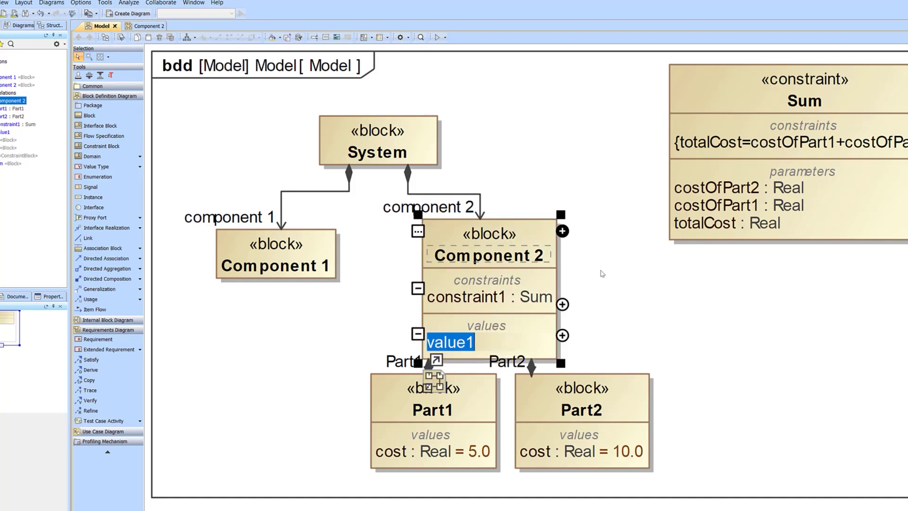
{"action": "type", "text": "totalCostOfPafrt"}
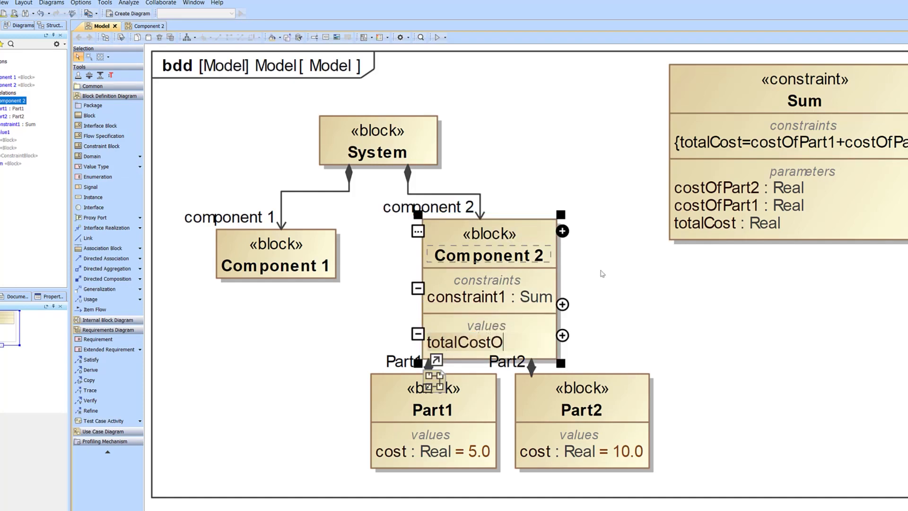
{"action": "key", "text": "BackSpace"}
{"action": "key", "text": "BackSpace"}
{"action": "key", "text": "BackSpace"}
{"action": "type", "text": "rts : Real"}
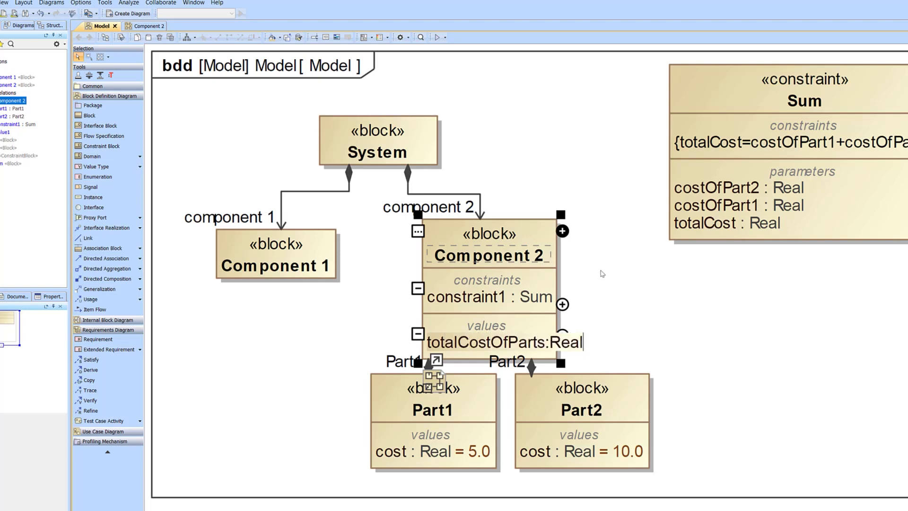
{"action": "key", "text": "Return"}
Move the Part1 and Part2 blocks down, clear of the Component 2 block.
{"action": "left_click_drag", "start_coordinate": [474, 420], "coordinate": [474, 451]}
{"action": "left_click_drag", "start_coordinate": [582, 409], "coordinate": [582, 440]}
{"action": "left_click", "coordinate": [743, 327]}
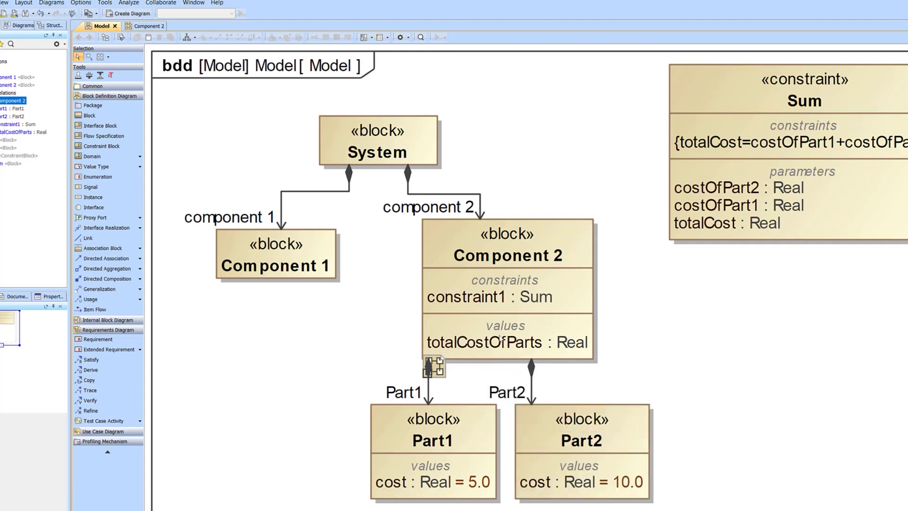
Open Component 2's parametric diagram and display the totalCostOfParts value property in it.
{"action": "double_click", "coordinate": [520, 235]}
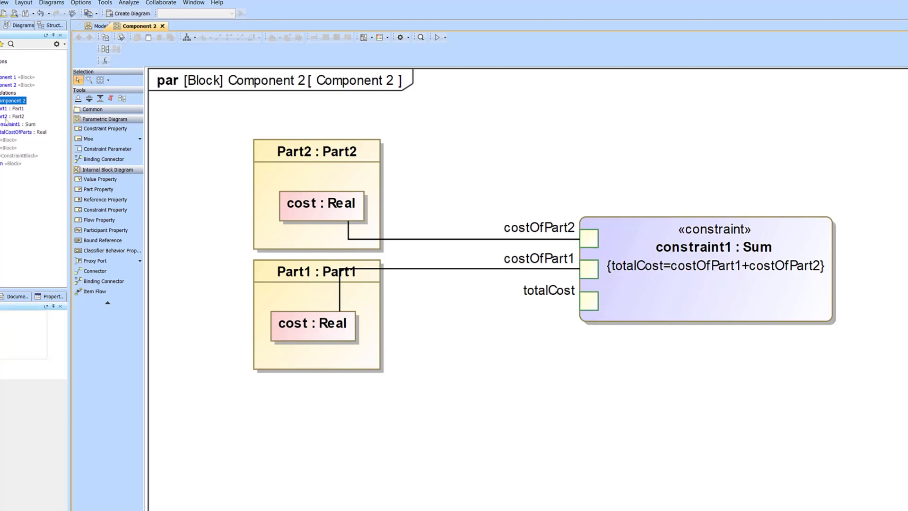
{"action": "right_click", "coordinate": [430, 344]}
{"action": "mouse_move", "coordinate": [476, 394]}
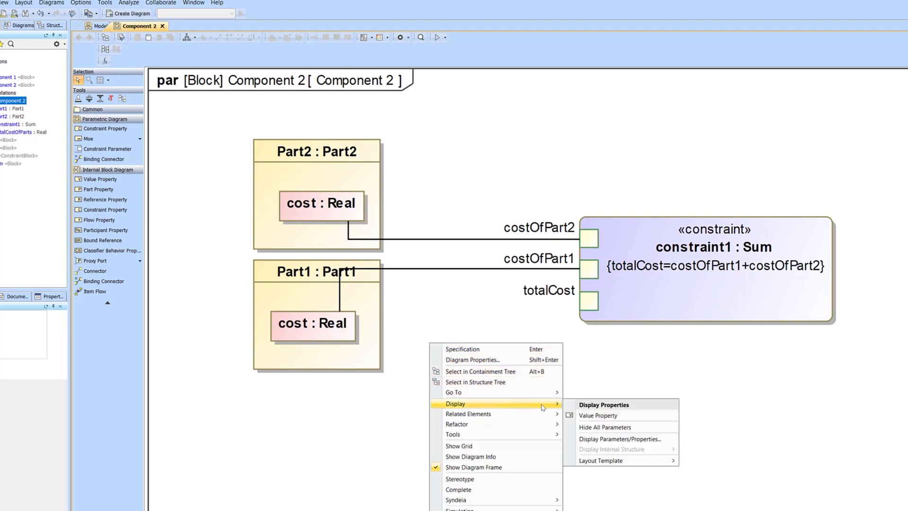
{"action": "left_click", "coordinate": [597, 415]}
{"action": "left_click", "coordinate": [542, 394]}
{"action": "left_click", "coordinate": [484, 138]}
{"action": "left_click", "coordinate": [454, 194]}
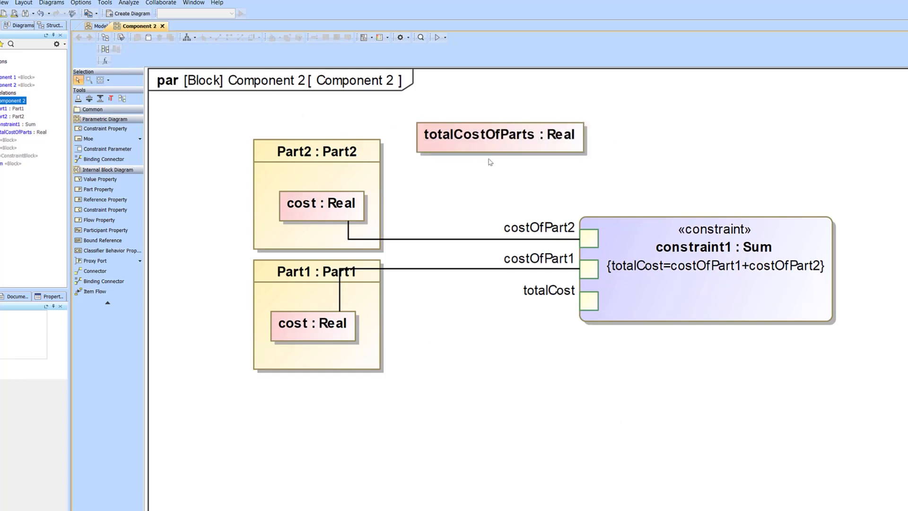
Place totalCostOfParts below the parts and the constraint, and bind it to the totalCost parameter.
{"action": "left_click_drag", "start_coordinate": [497, 141], "coordinate": [486, 403]}
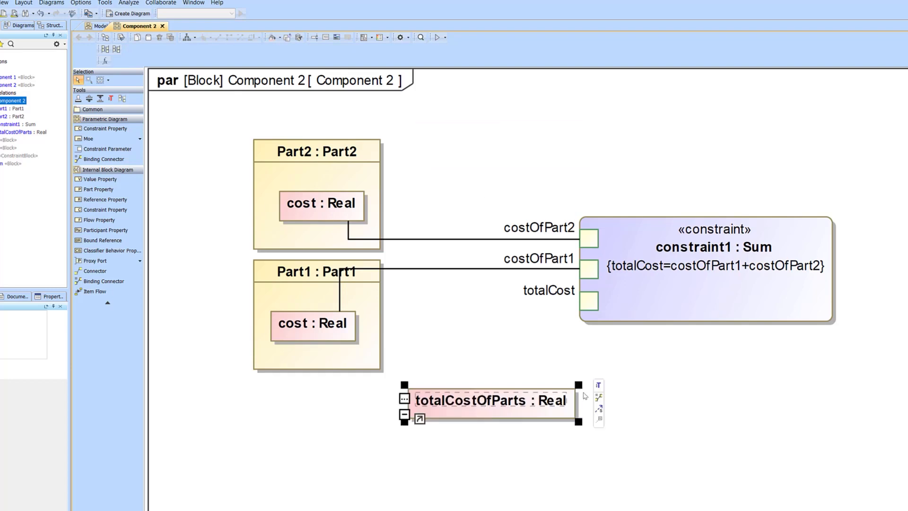
{"action": "mouse_move", "coordinate": [598, 397]}
{"action": "left_mouse_down"}
{"action": "mouse_move", "coordinate": [544, 341]}
{"action": "mouse_move", "coordinate": [589, 300]}
{"action": "left_mouse_up"}
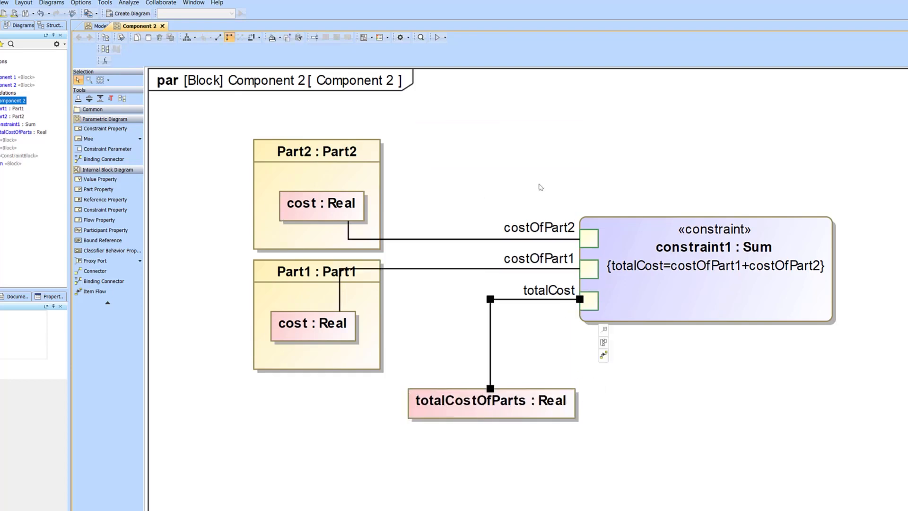
Run the simulation of Component 2, examine the value of totalCostOfParts among the variables, and end the run.
{"action": "left_click", "coordinate": [445, 39]}
{"action": "left_click", "coordinate": [550, 313]}
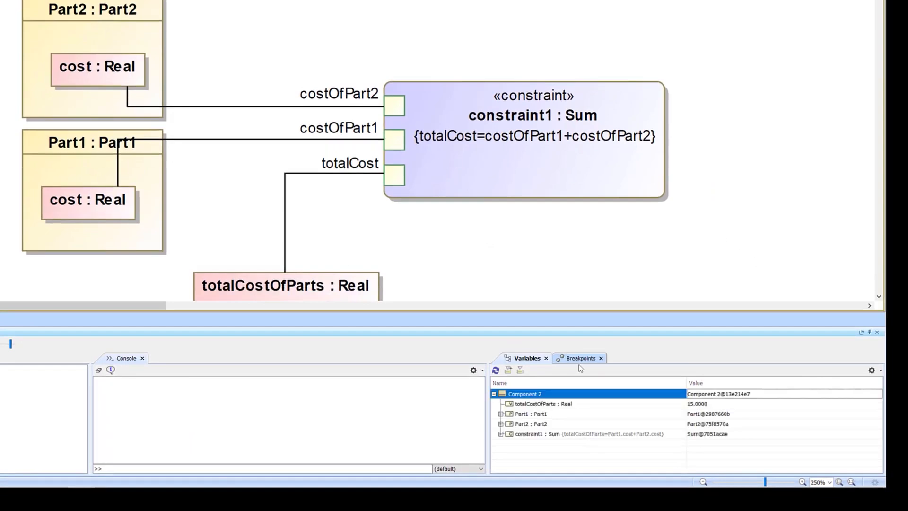
{"action": "left_click", "coordinate": [583, 404]}
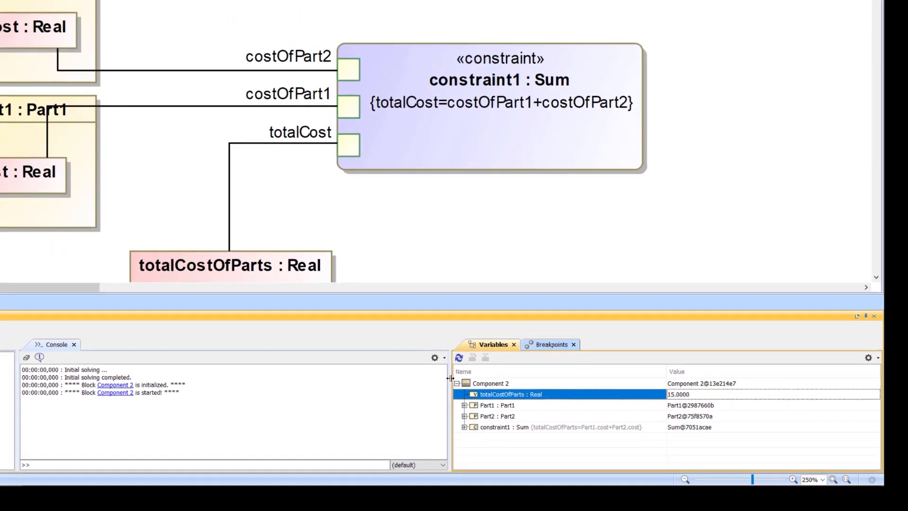
{"action": "left_click_drag", "start_coordinate": [401, 369], "coordinate": [121, 383]}
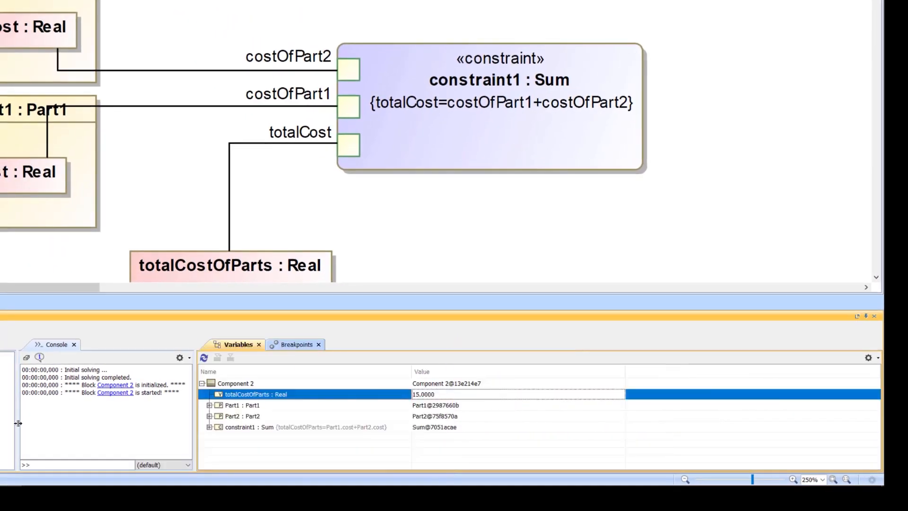
{"action": "left_click_drag", "start_coordinate": [17, 410], "coordinate": [0, 410]}
{"action": "left_click", "coordinate": [28, 287]}
{"action": "scroll", "coordinate": [324, 146], "scroll_direction": "down", "scroll_amount": 1}
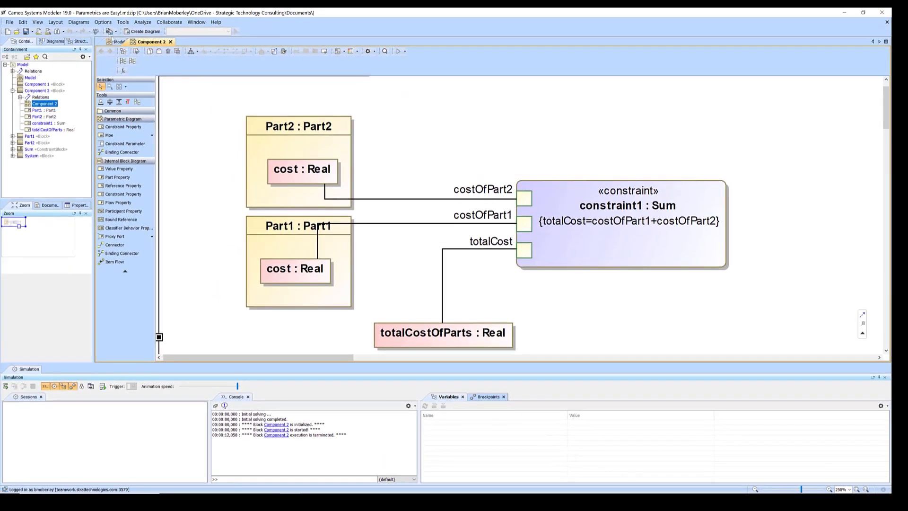
Return to the Model block definition diagram and shift the System block to the left.
{"action": "left_click", "coordinate": [116, 42]}
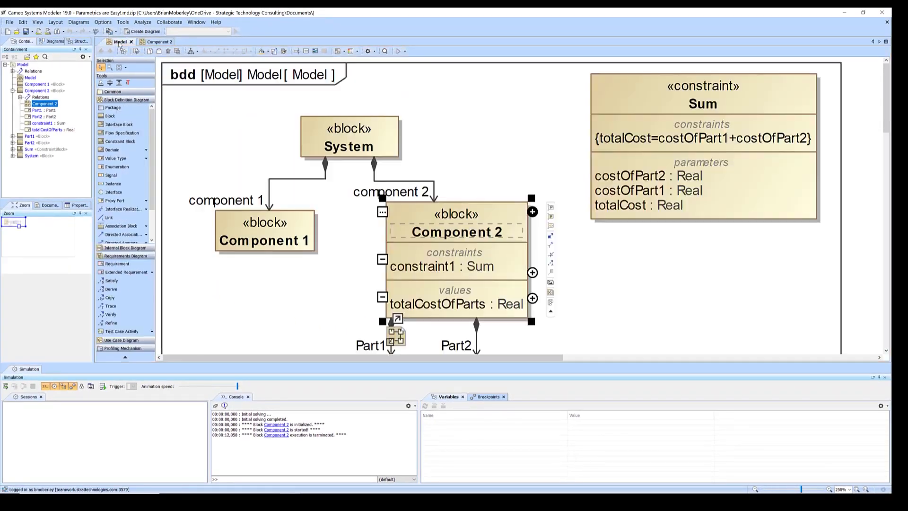
{"action": "left_click_drag", "start_coordinate": [359, 138], "coordinate": [316, 138]}
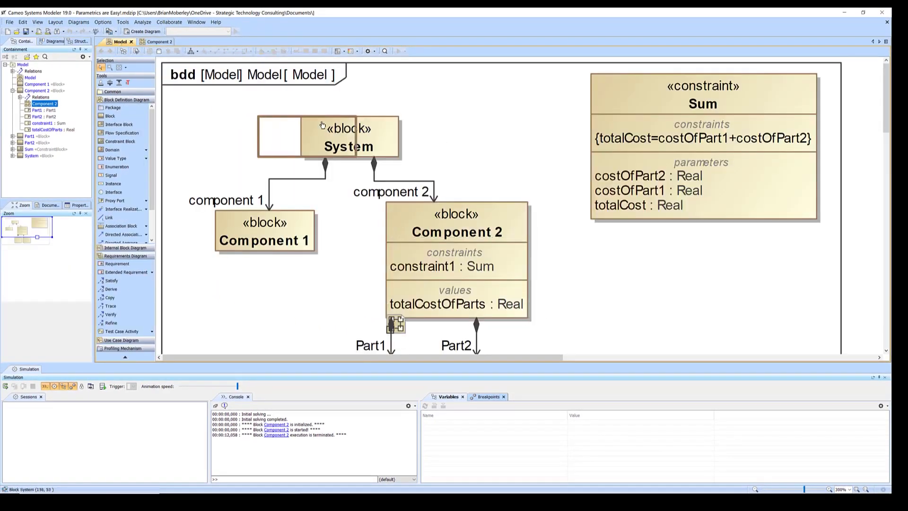
Create a constraint block named Sum 2 below the Sum constraint block.
{"action": "scroll", "coordinate": [315, 138], "scroll_direction": "down", "scroll_amount": 3}
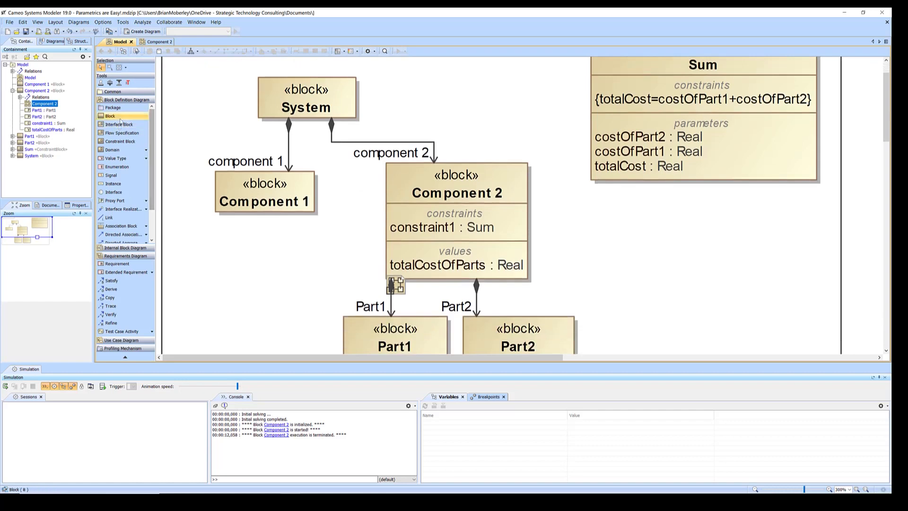
{"action": "left_click", "coordinate": [120, 141]}
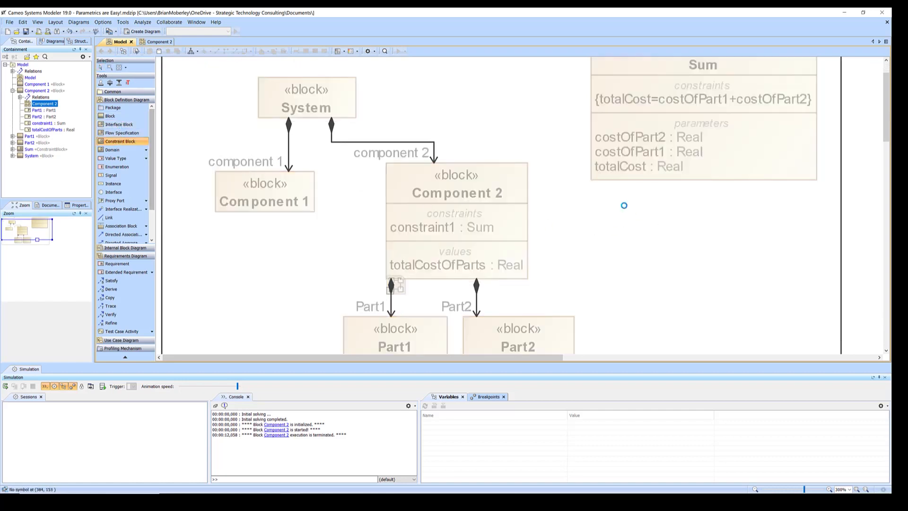
{"action": "left_click", "coordinate": [624, 204]}
{"action": "type", "text": "Sum"}
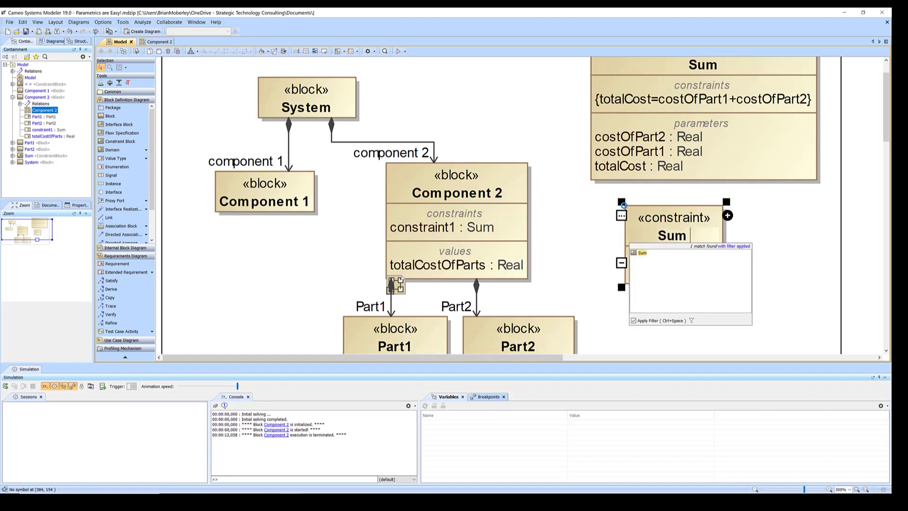
{"action": "type", "text": " 2"}
{"action": "key", "text": "Return"}
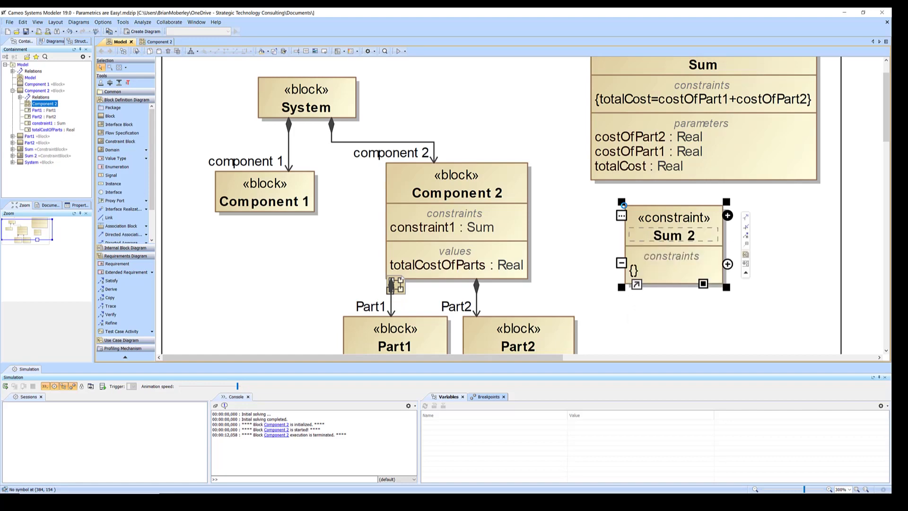
Define the Sum 2 constraint expression as totalCostOfParts=sum(x) and generate its parameters from the expression.
{"action": "left_click", "coordinate": [637, 273]}
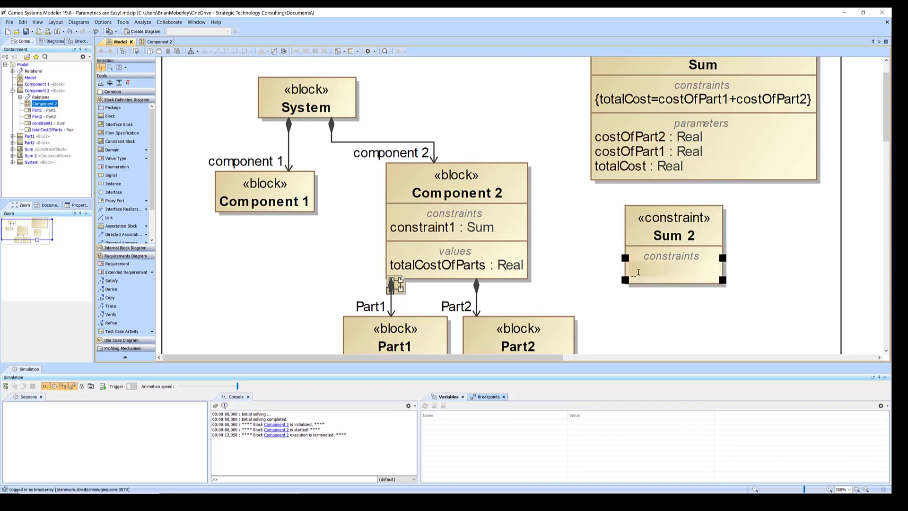
{"action": "type", "text": "totalCostOf"}
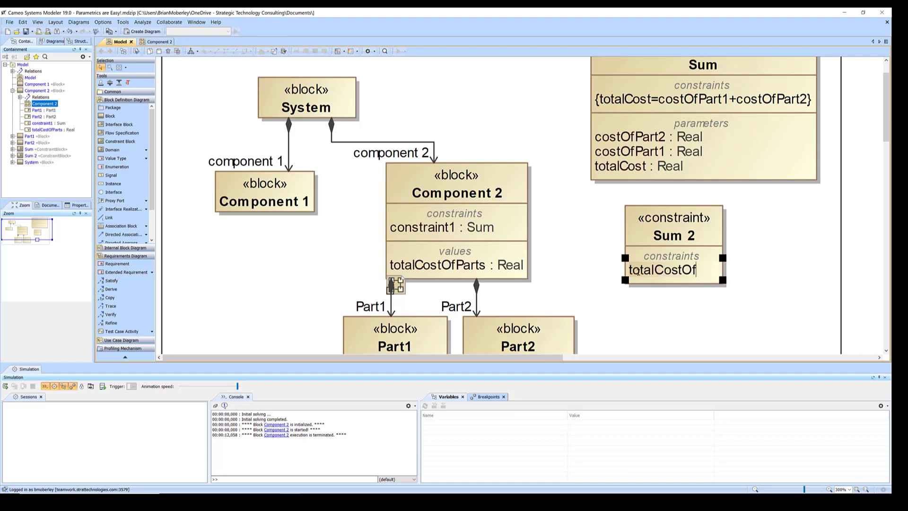
{"action": "type", "text": "Parts=sum(x"}
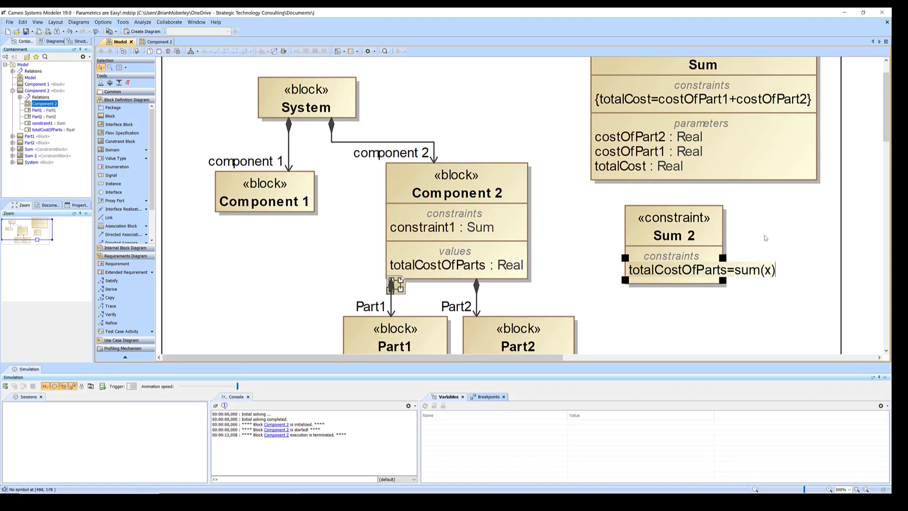
{"action": "type", "text": ")"}
{"action": "key", "text": "Return"}
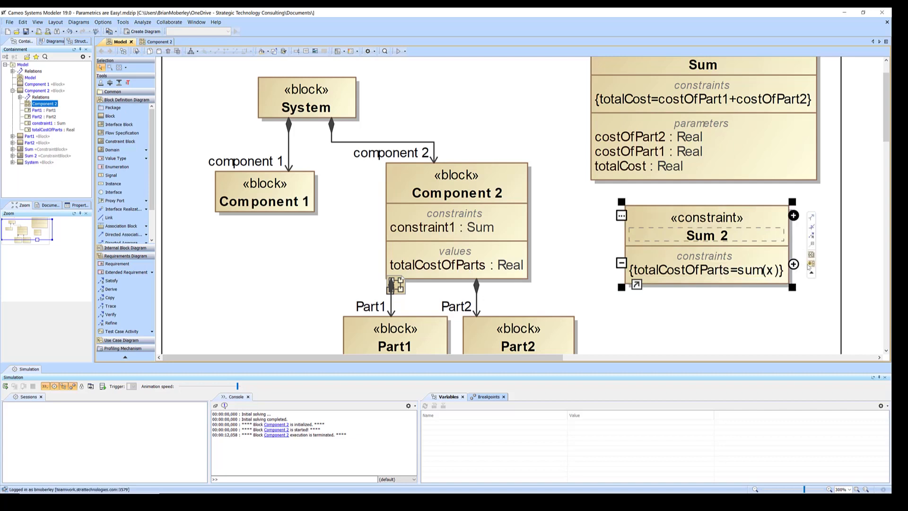
{"action": "left_click", "coordinate": [812, 263]}
{"action": "left_click", "coordinate": [559, 249]}
Set the multiplicity of the Sum 2 parameter x to *.
{"action": "scroll", "coordinate": [599, 227], "scroll_direction": "down", "scroll_amount": 3}
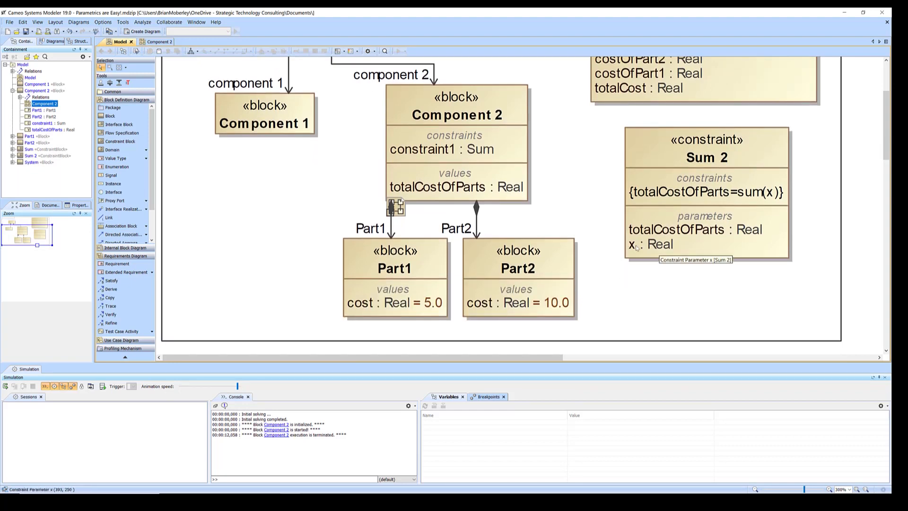
{"action": "right_click", "coordinate": [636, 247]}
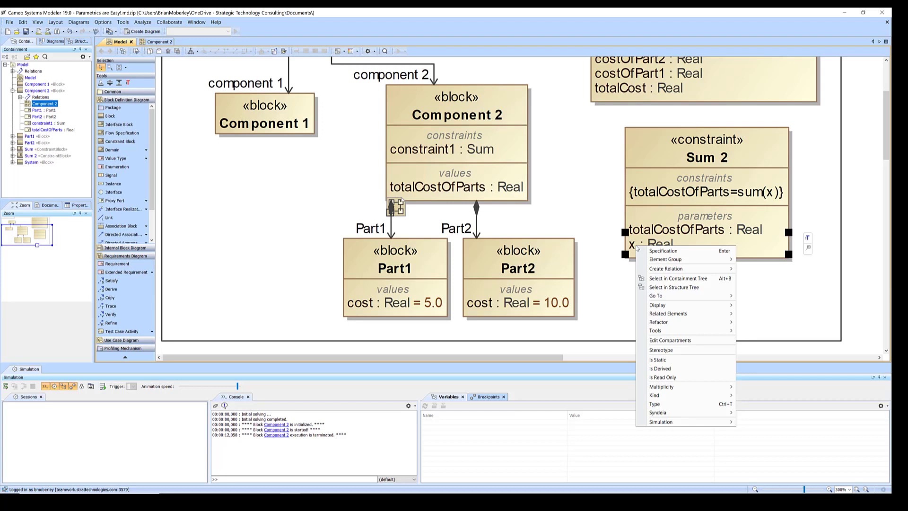
{"action": "mouse_move", "coordinate": [719, 387]}
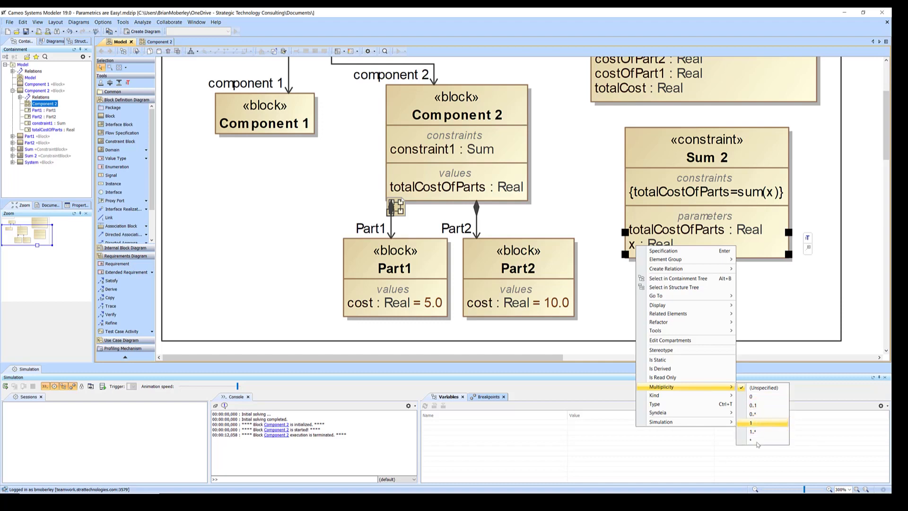
{"action": "left_click", "coordinate": [761, 442]}
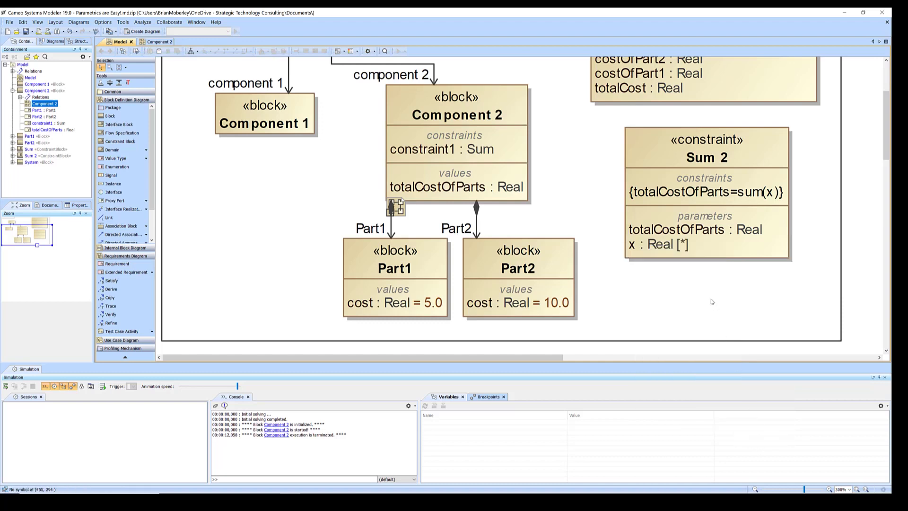
Add Sum 2 as a constraint property of the Component 2 block and move the Part1 and Part2 blocks lower.
{"action": "left_click_drag", "start_coordinate": [701, 148], "coordinate": [447, 95]}
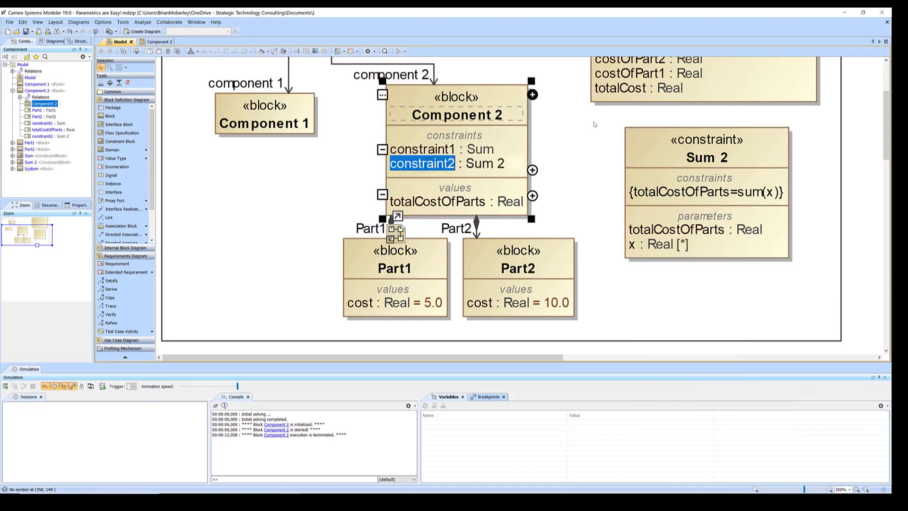
{"action": "left_click", "coordinate": [595, 123]}
{"action": "left_click_drag", "start_coordinate": [386, 264], "coordinate": [392, 291]}
{"action": "left_click_drag", "start_coordinate": [494, 265], "coordinate": [494, 290]}
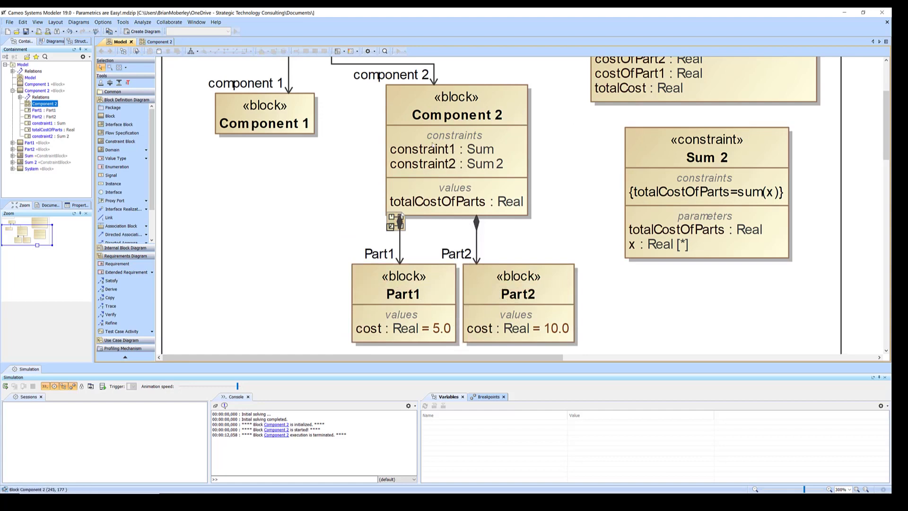
Open Component 2's parametric diagram and delete the three binding connectors and the constraint1 : Sum symbol.
{"action": "double_click", "coordinate": [452, 111]}
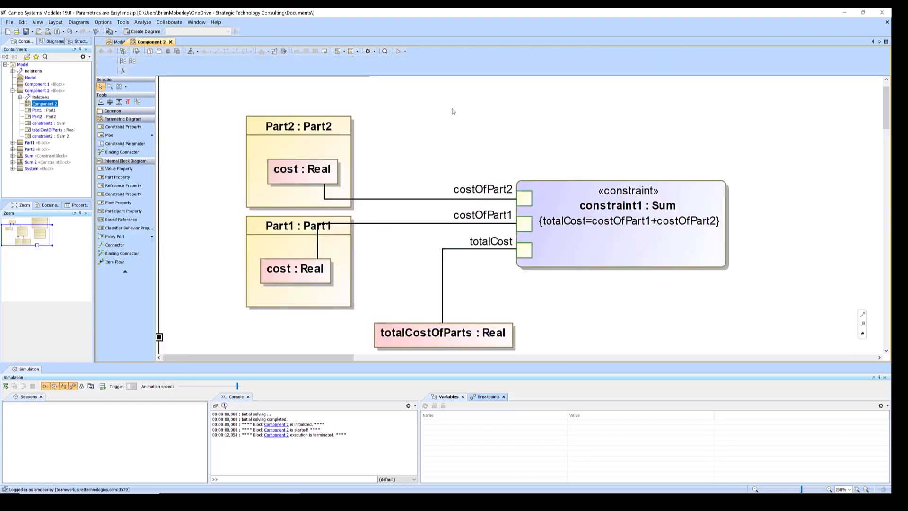
{"action": "scroll", "coordinate": [443, 117], "scroll_direction": "down", "scroll_amount": 2}
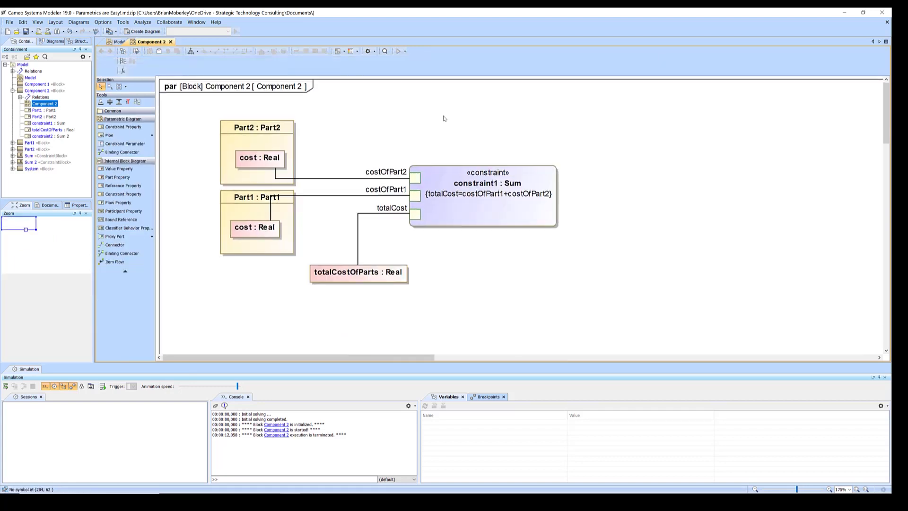
{"action": "left_click_drag", "start_coordinate": [314, 153], "coordinate": [304, 191]}
{"action": "key", "text": "Delete"}
{"action": "left_click", "coordinate": [329, 208]}
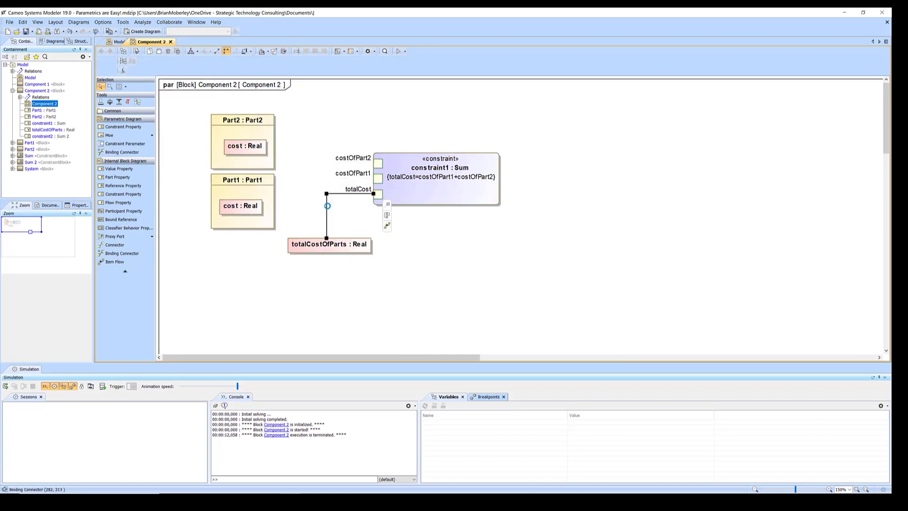
{"action": "key", "text": "Delete"}
{"action": "left_click_drag", "start_coordinate": [429, 173], "coordinate": [547, 143]}
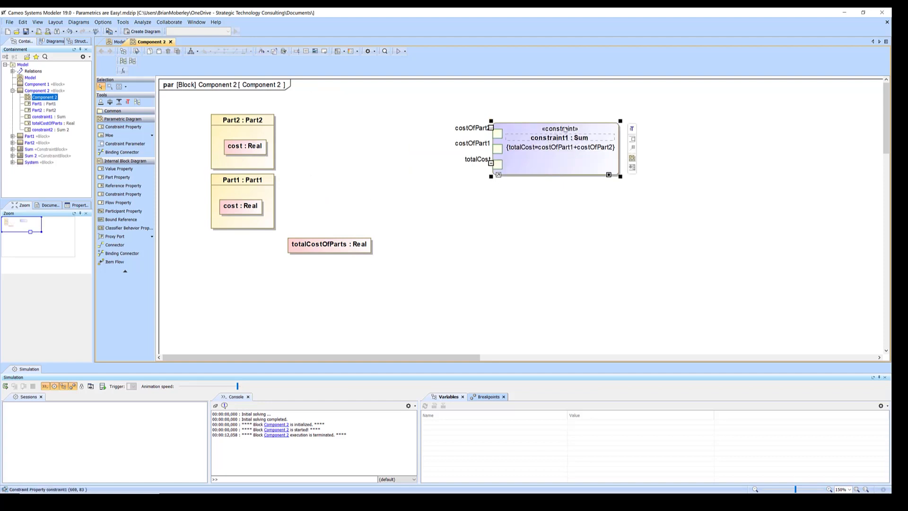
{"action": "key", "text": "Delete"}
Move totalCostOfParts up beside Part2 and display the constraint2 : Sum 2 property below it on the parametric diagram.
{"action": "left_click_drag", "start_coordinate": [331, 242], "coordinate": [383, 131]}
{"action": "left_click", "coordinate": [363, 212]}
{"action": "right_click", "coordinate": [365, 211]}
{"action": "mouse_move", "coordinate": [468, 261]}
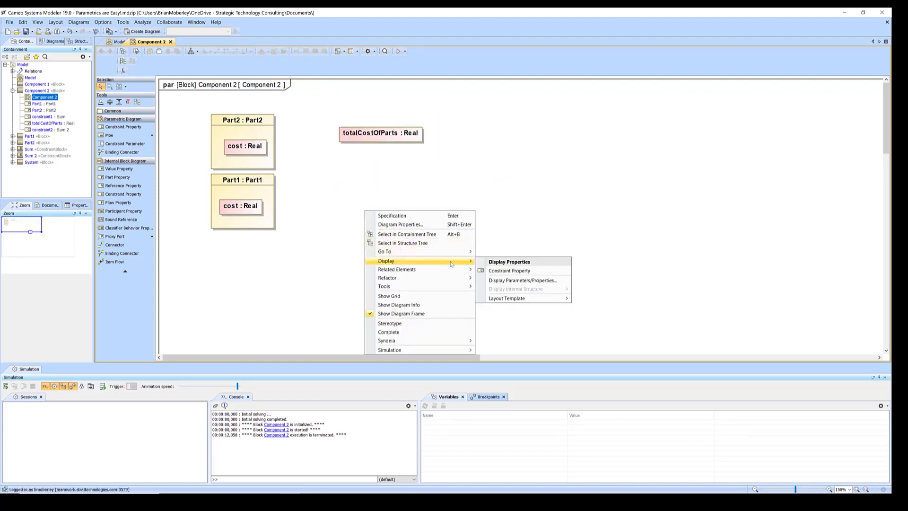
{"action": "left_click", "coordinate": [509, 272]}
{"action": "left_click_drag", "start_coordinate": [340, 183], "coordinate": [476, 188]}
{"action": "left_click_drag", "start_coordinate": [360, 239], "coordinate": [436, 205]}
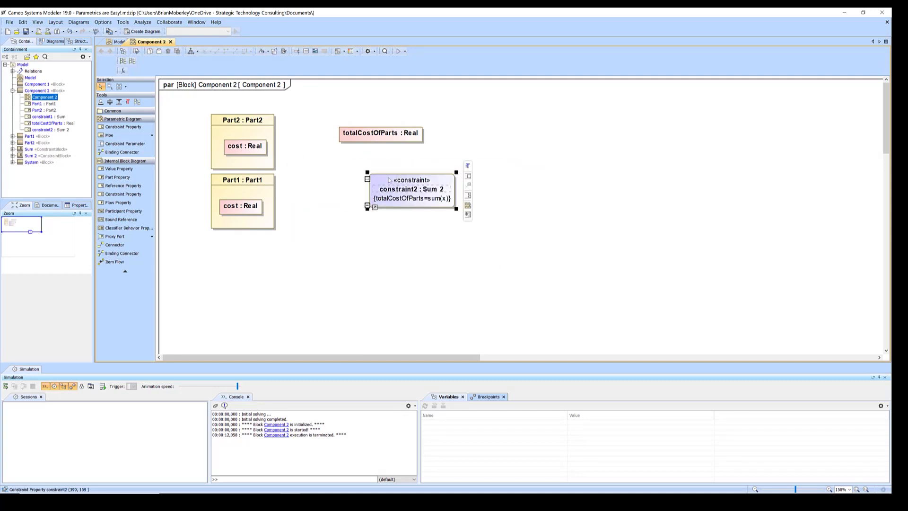
Display the parameters of constraint2 and bind its totalCostOfParts parameter to the totalCostOfParts value property.
{"action": "left_click", "coordinate": [468, 196]}
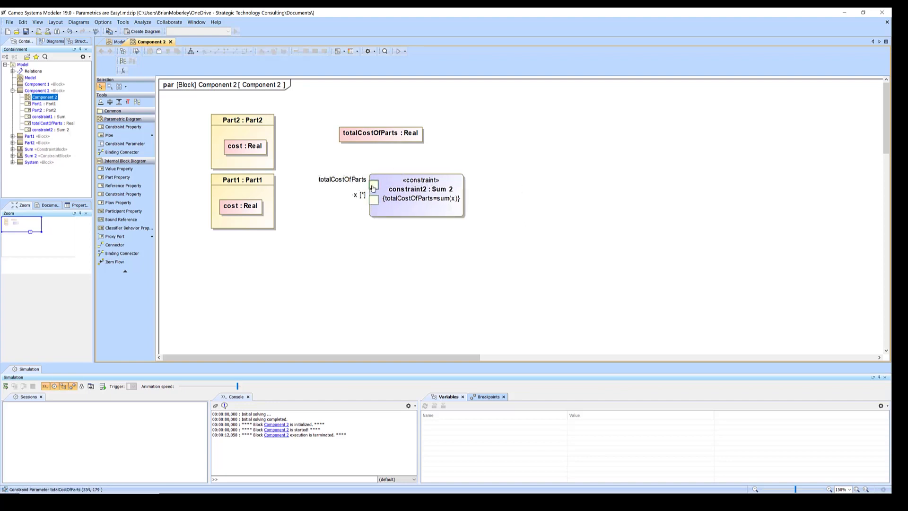
{"action": "left_click", "coordinate": [374, 134]}
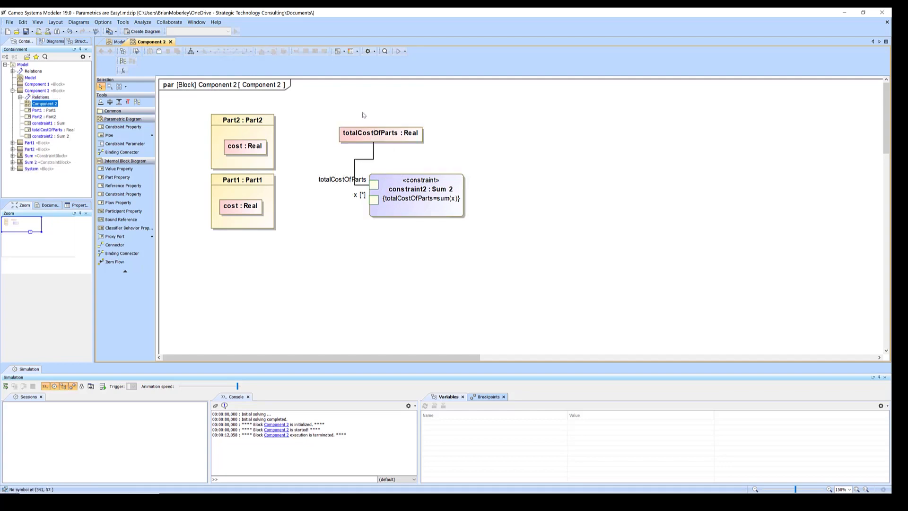
Bind the cost values of Part2 and Part1 to the x parameter of constraint2 and automatically lay out the diagram.
{"action": "left_click", "coordinate": [372, 202]}
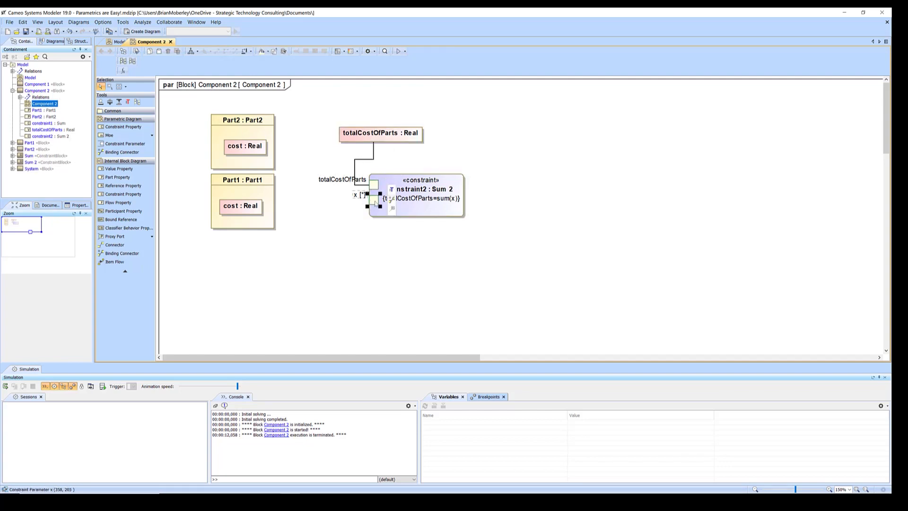
{"action": "left_click", "coordinate": [284, 177]}
{"action": "left_click", "coordinate": [255, 147]}
{"action": "left_click", "coordinate": [279, 144]}
{"action": "left_click", "coordinate": [372, 199]}
{"action": "left_click", "coordinate": [254, 206]}
{"action": "left_click", "coordinate": [276, 202]}
{"action": "left_click", "coordinate": [373, 199]}
{"action": "left_click", "coordinate": [191, 51]}
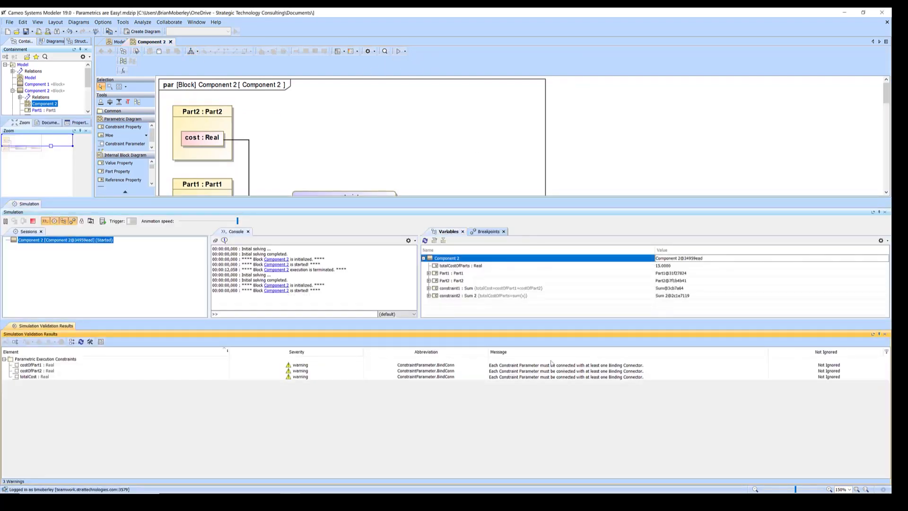
In the Component 2 simulation, set Part1's cost to 20 and check the value of totalCostOfParts.
{"action": "left_click", "coordinate": [504, 266]}
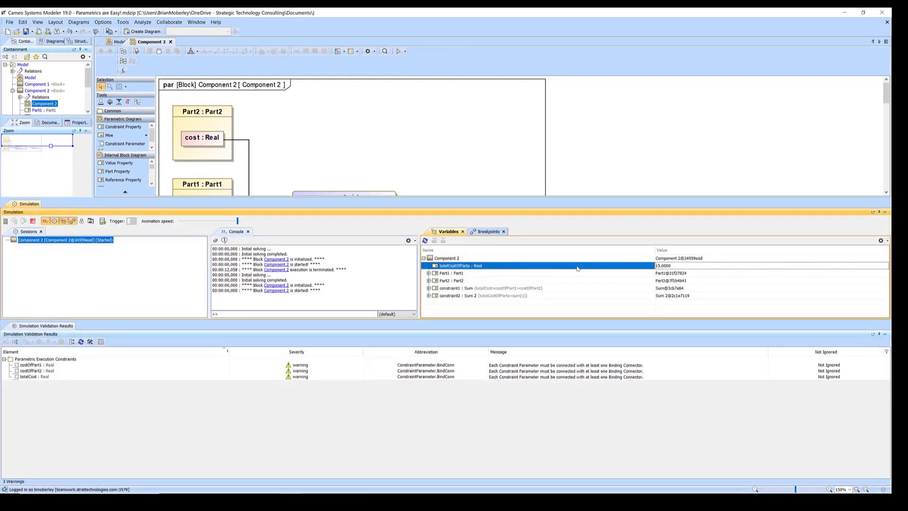
{"action": "scroll", "coordinate": [424, 155], "scroll_direction": "down", "scroll_amount": 1}
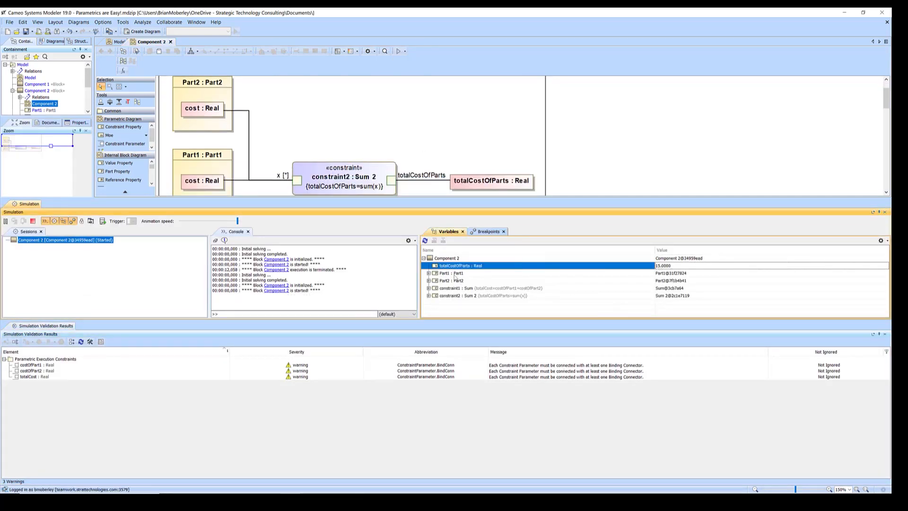
{"action": "left_click", "coordinate": [428, 273]}
{"action": "left_click", "coordinate": [681, 281]}
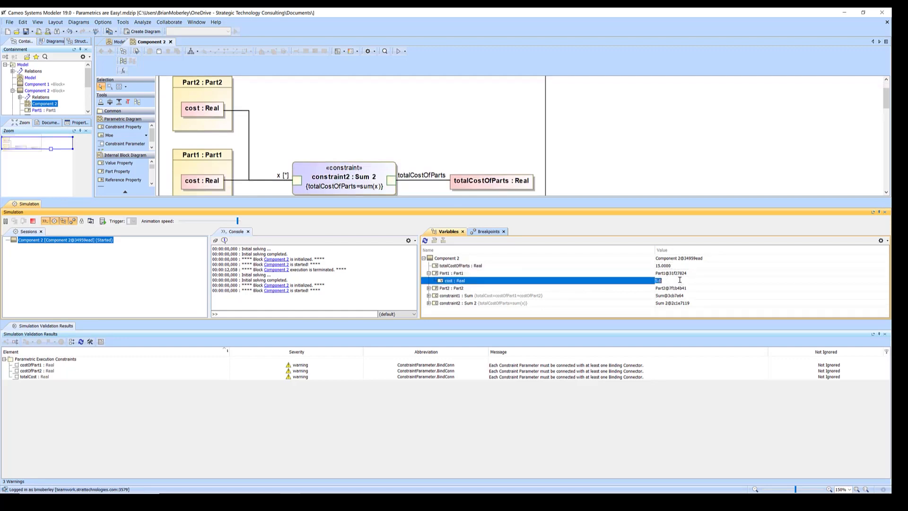
{"action": "type", "text": "20"}
{"action": "key", "text": "Return"}
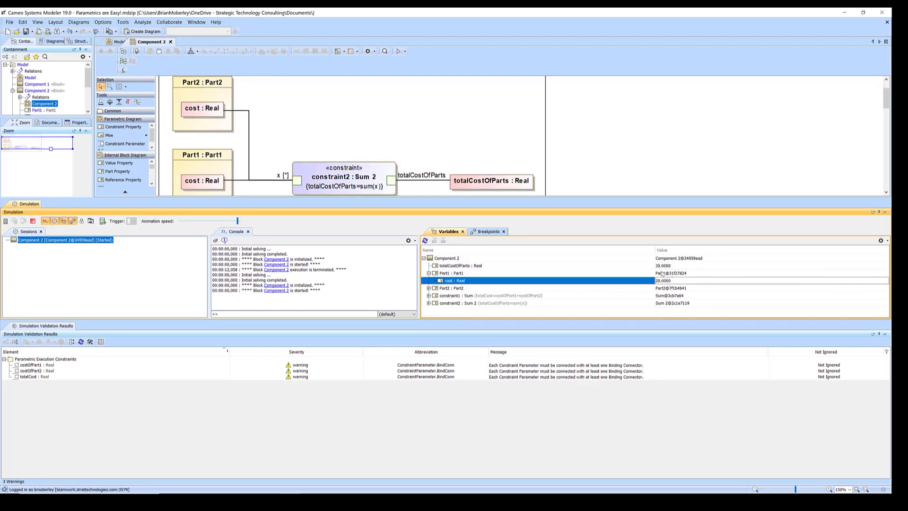
{"action": "left_click", "coordinate": [649, 266]}
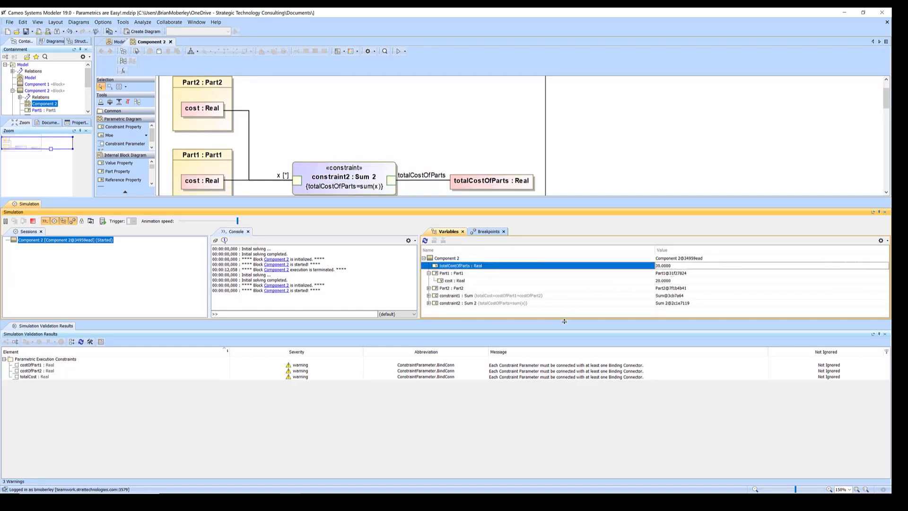
Close the Simulation Validation Results to make room for the full parametric diagram.
{"action": "left_click_drag", "start_coordinate": [562, 361], "coordinate": [562, 361]}
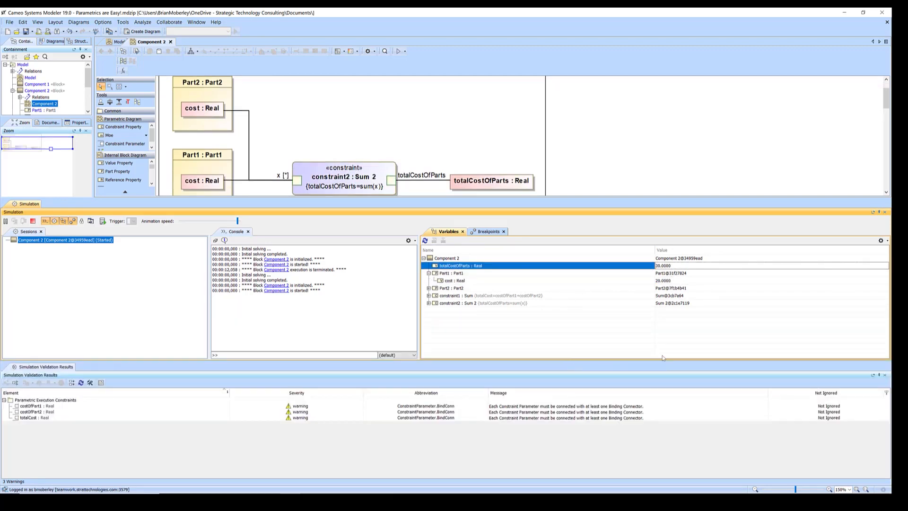
{"action": "left_click", "coordinate": [885, 376]}
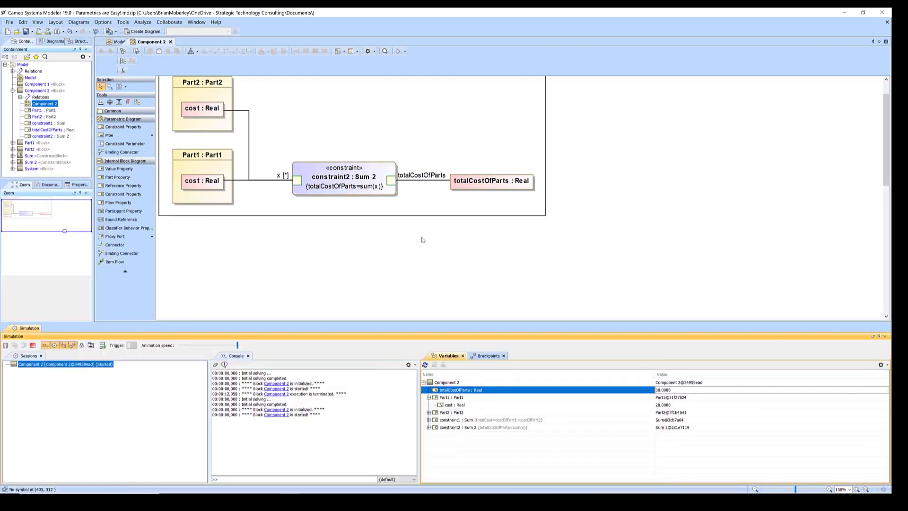
{"action": "scroll", "coordinate": [345, 137], "scroll_direction": "up", "scroll_amount": 2}
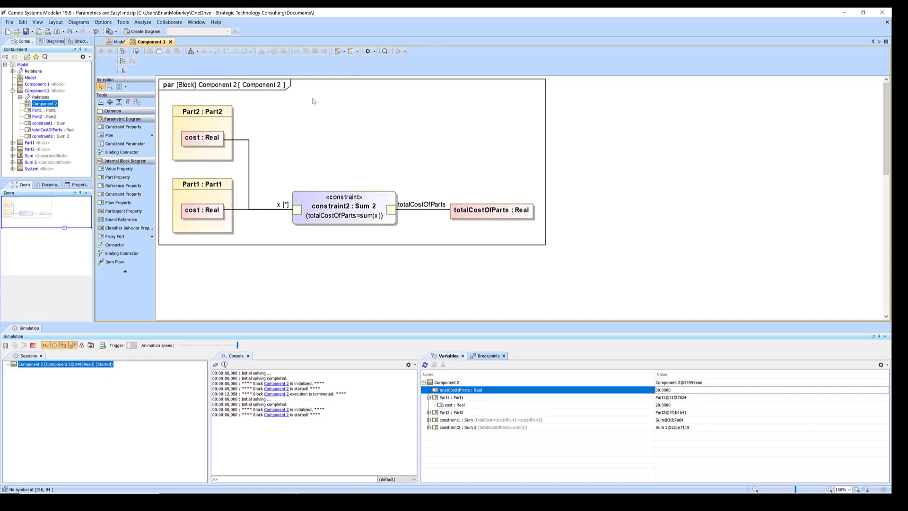
Return to the Model block definition diagram and view Component 2 together with the Sum and Sum 2 constraint blocks.
{"action": "left_click", "coordinate": [118, 42]}
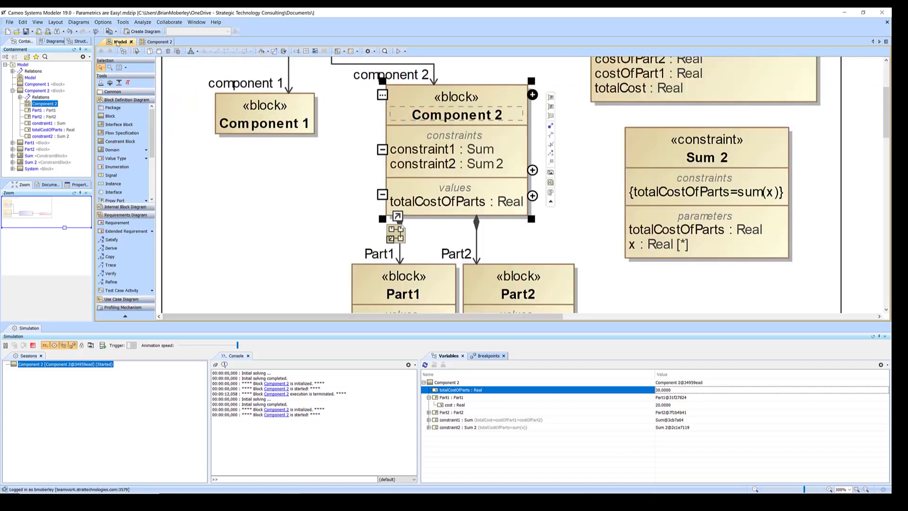
{"action": "left_click", "coordinate": [271, 188]}
{"action": "scroll", "coordinate": [272, 188], "scroll_direction": "down", "scroll_amount": 2, "text": "ctrl"}
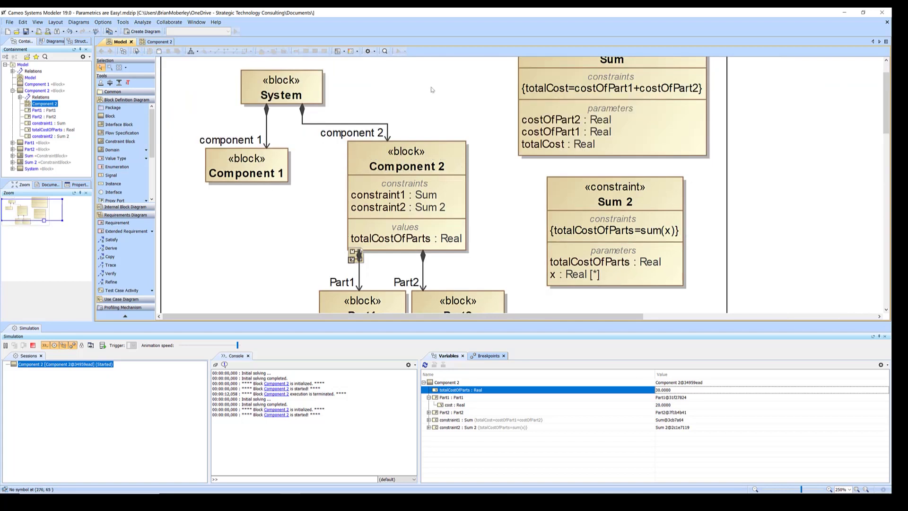
{"action": "scroll", "coordinate": [428, 94], "scroll_direction": "down", "scroll_amount": 1, "text": "ctrl"}
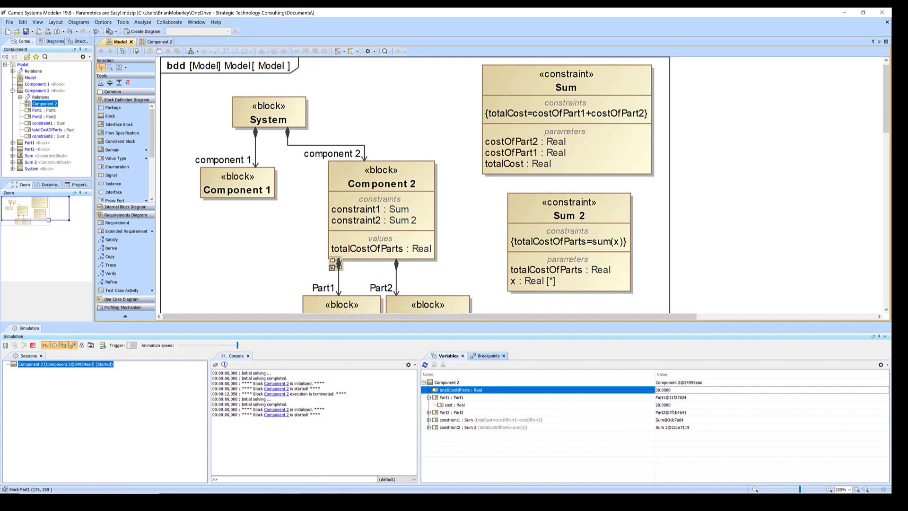
Switch to the Cameo Simulation Toolkit User Guide PDF to view its function table, and return to Cameo Systems Modeler.
{"action": "mouse_move", "coordinate": [250, 501]}
{"action": "mouse_move", "coordinate": [209, 501]}
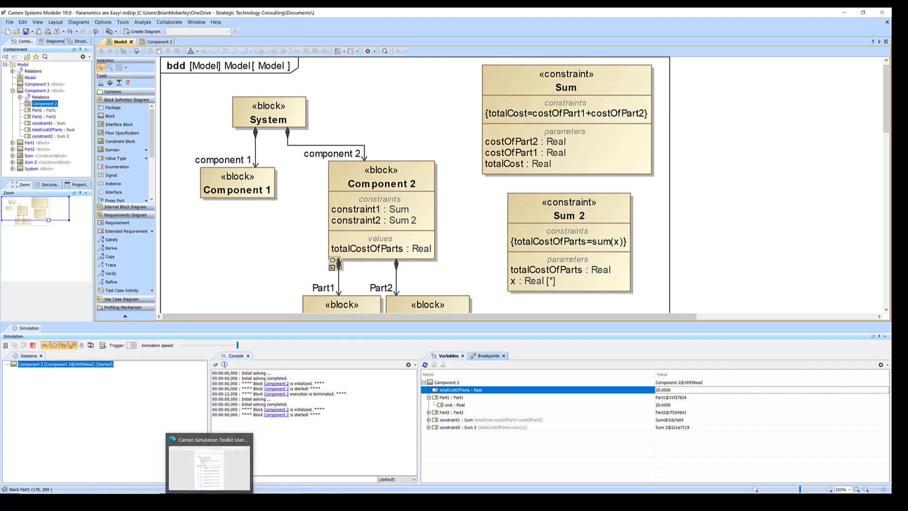
{"action": "left_click", "coordinate": [210, 461]}
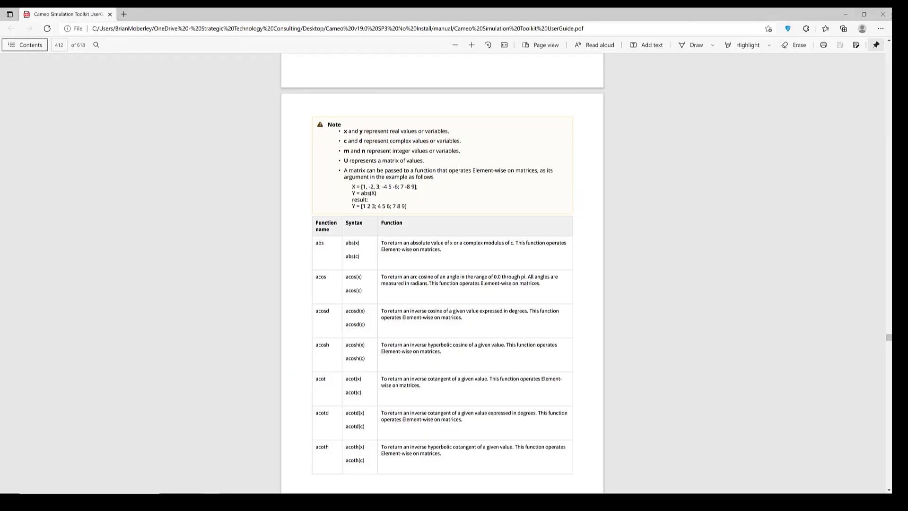
{"action": "left_click", "coordinate": [844, 14]}
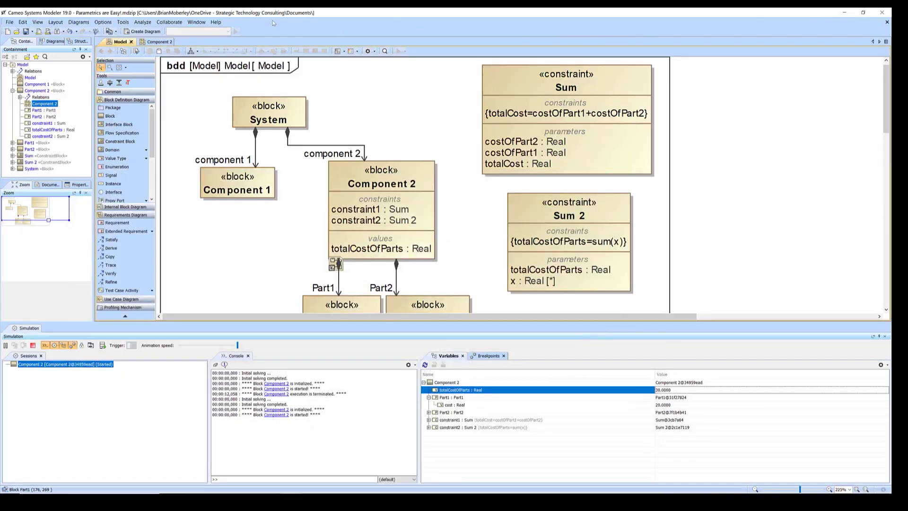
Locate the Cameo Simulation Toolkit UserGuide in the help documentation, and view the function table on page 412 of the open PDF.
{"action": "left_click", "coordinate": [216, 22]}
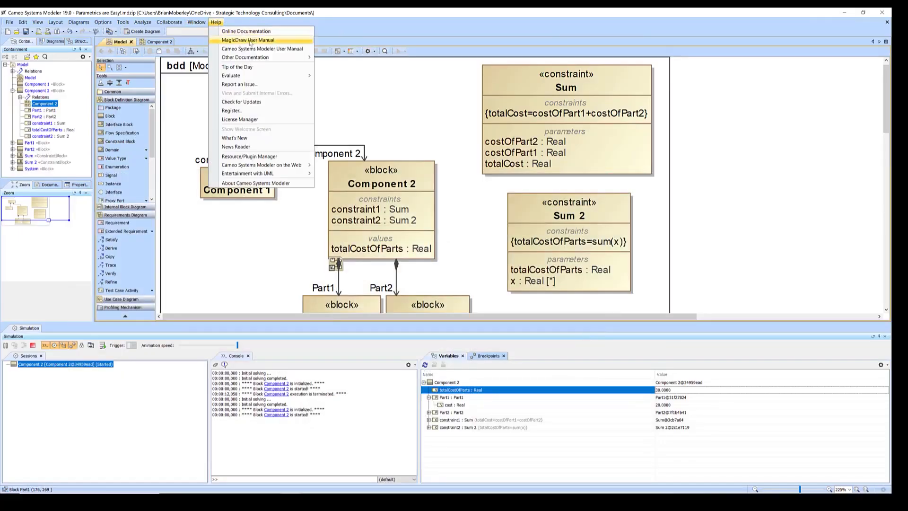
{"action": "mouse_move", "coordinate": [257, 60]}
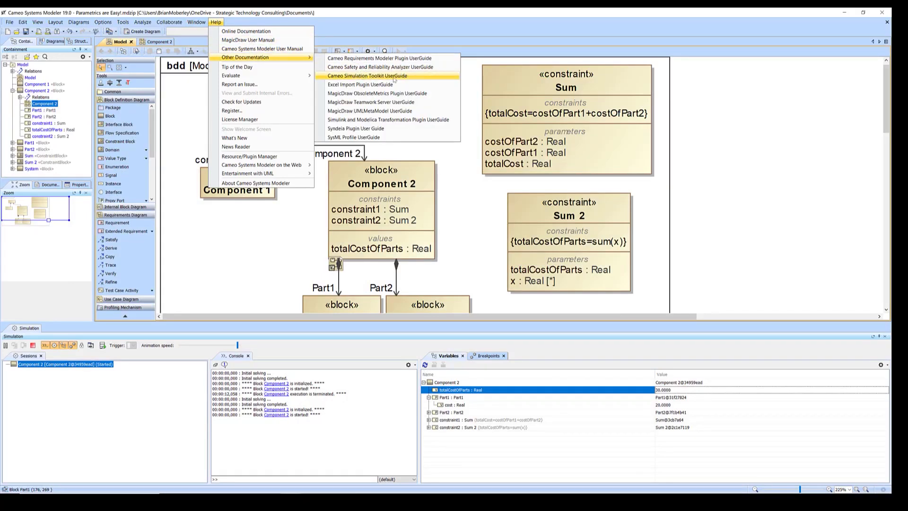
{"action": "left_click", "coordinate": [256, 427]}
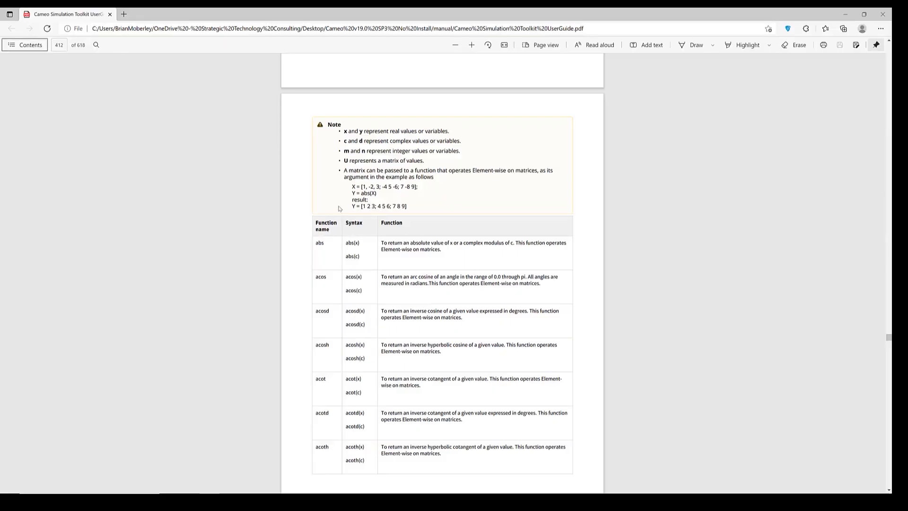
{"action": "scroll", "coordinate": [338, 209], "scroll_direction": "down", "scroll_amount": 4}
{"action": "scroll", "coordinate": [339, 208], "scroll_direction": "up", "scroll_amount": 4}
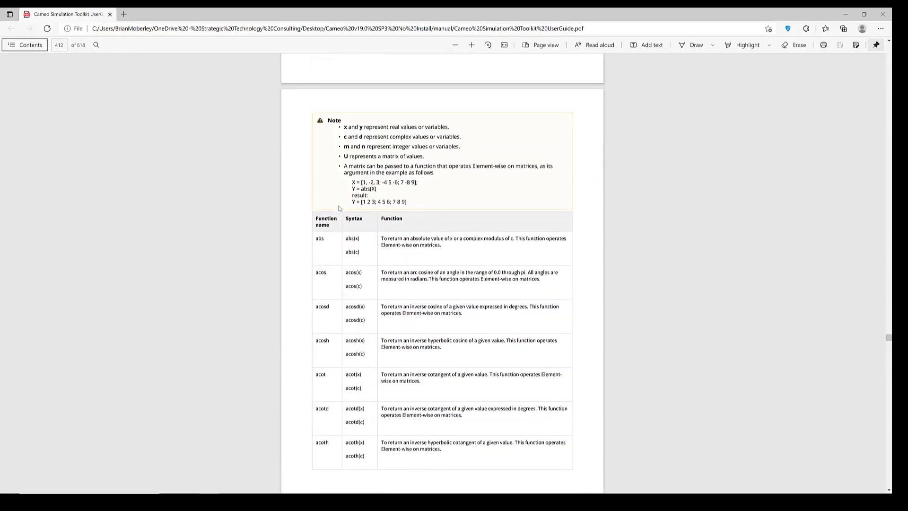
{"action": "scroll", "coordinate": [339, 209], "scroll_direction": "down", "scroll_amount": 3}
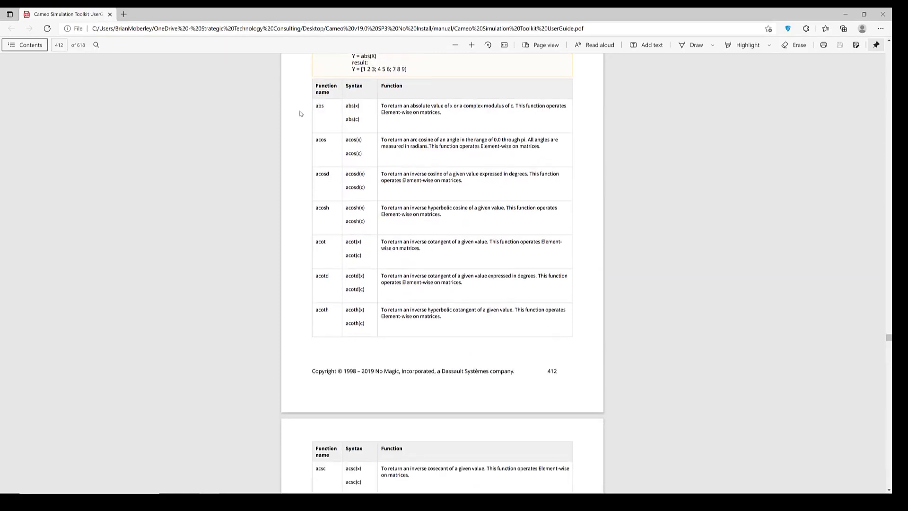
{"action": "scroll", "coordinate": [292, 108], "scroll_direction": "up", "scroll_amount": 3}
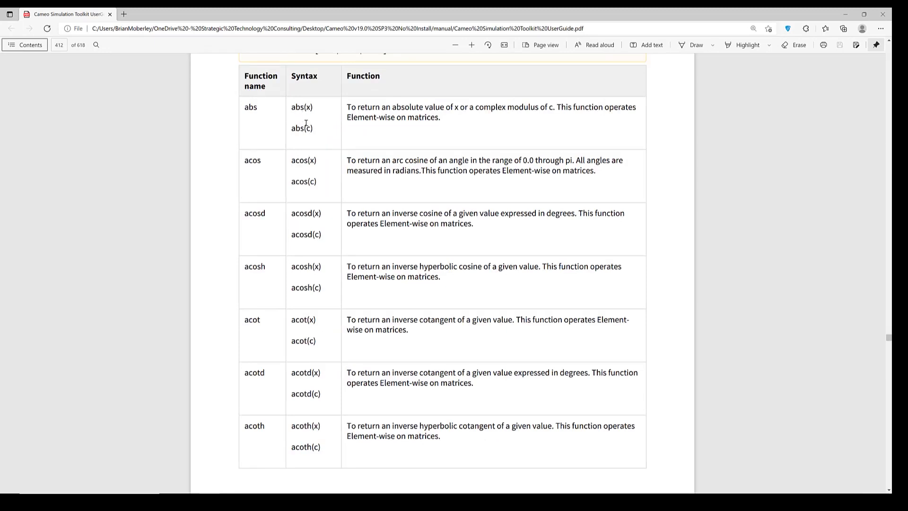
Examine the function names, syntax and descriptions on pages 412 to 414, and return to the Model block definition diagram in Cameo Systems Modeler.
{"action": "scroll", "coordinate": [237, 126], "scroll_direction": "down", "scroll_amount": 8}
{"action": "scroll", "coordinate": [236, 127], "scroll_direction": "down", "scroll_amount": 6}
{"action": "scroll", "coordinate": [237, 128], "scroll_direction": "down", "scroll_amount": 4}
{"action": "scroll", "coordinate": [237, 127], "scroll_direction": "down", "scroll_amount": 6}
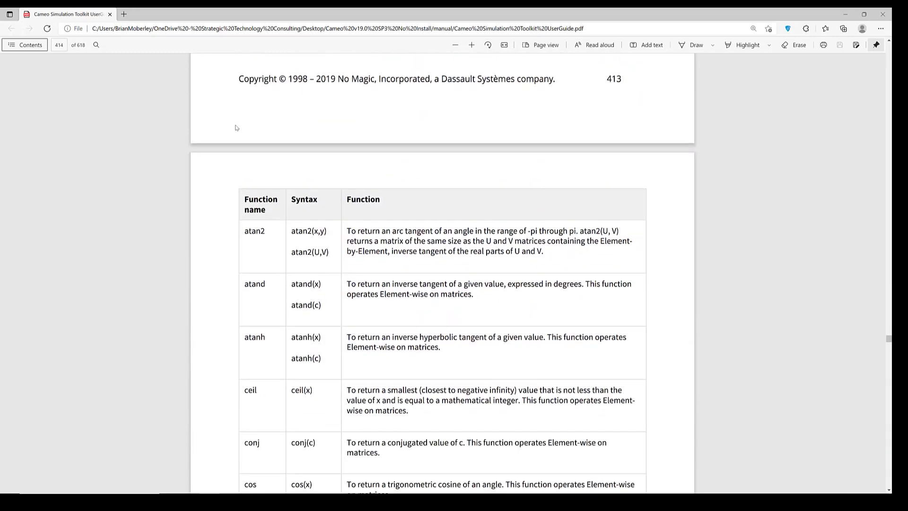
{"action": "scroll", "coordinate": [237, 127], "scroll_direction": "down", "scroll_amount": 2}
{"action": "scroll", "coordinate": [237, 128], "scroll_direction": "up", "scroll_amount": 7}
{"action": "scroll", "coordinate": [237, 127], "scroll_direction": "up", "scroll_amount": 9}
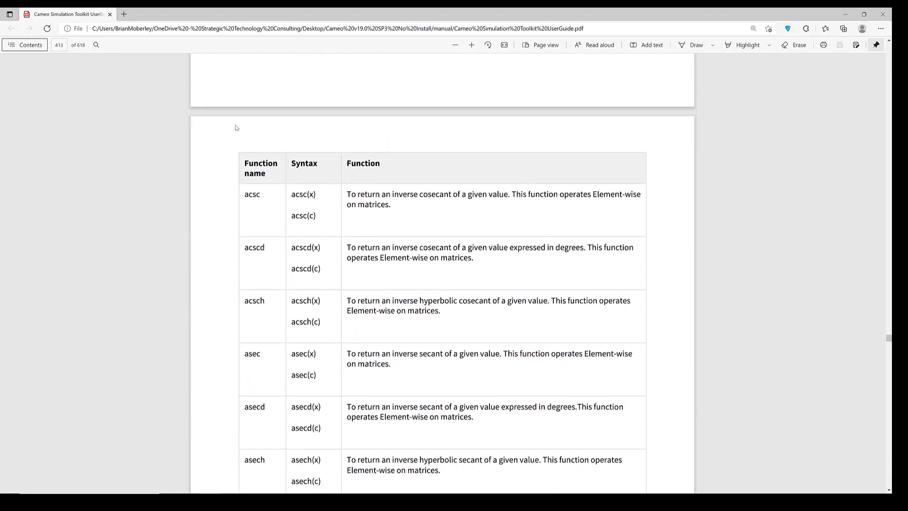
{"action": "scroll", "coordinate": [237, 127], "scroll_direction": "up", "scroll_amount": 8}
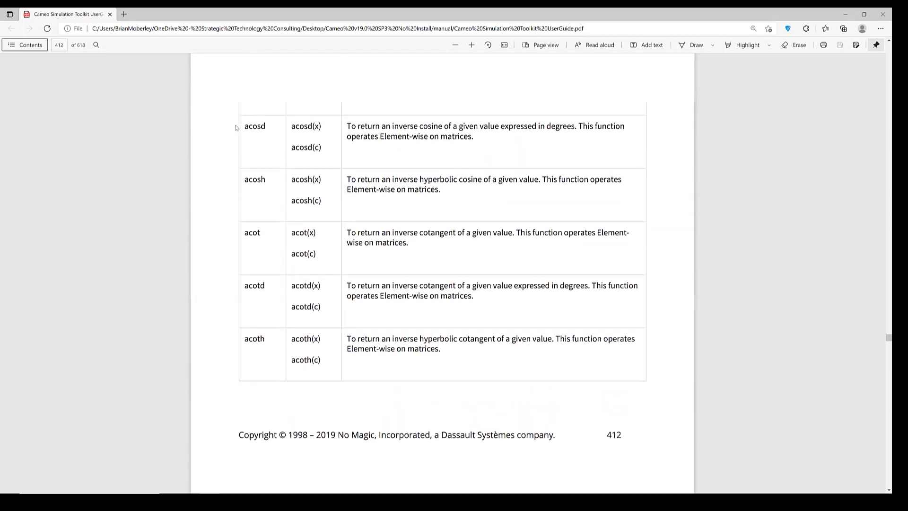
{"action": "scroll", "coordinate": [237, 127], "scroll_direction": "up", "scroll_amount": 3}
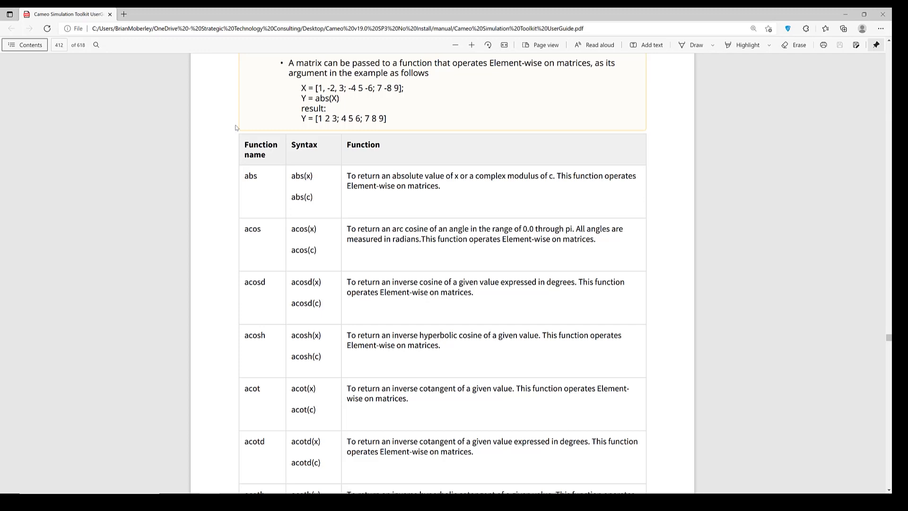
{"action": "scroll", "coordinate": [549, 102], "scroll_direction": "down", "scroll_amount": 2}
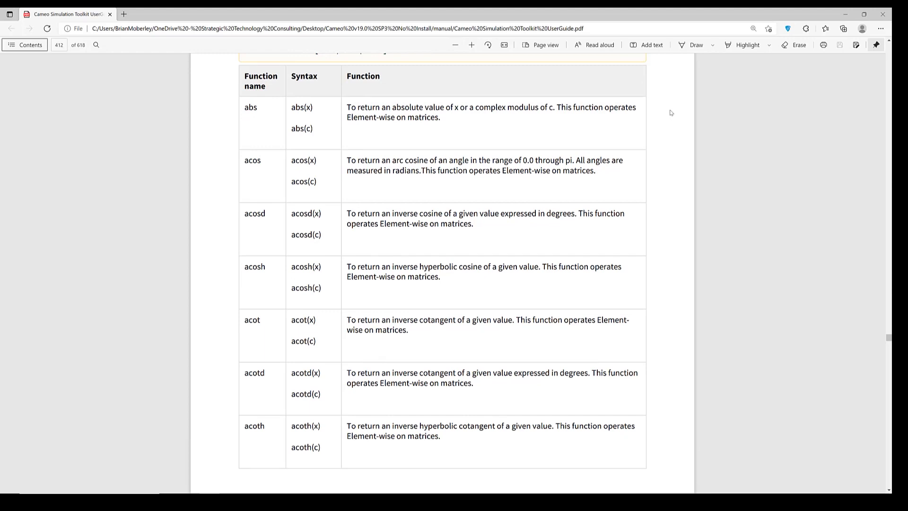
{"action": "left_click", "coordinate": [844, 14]}
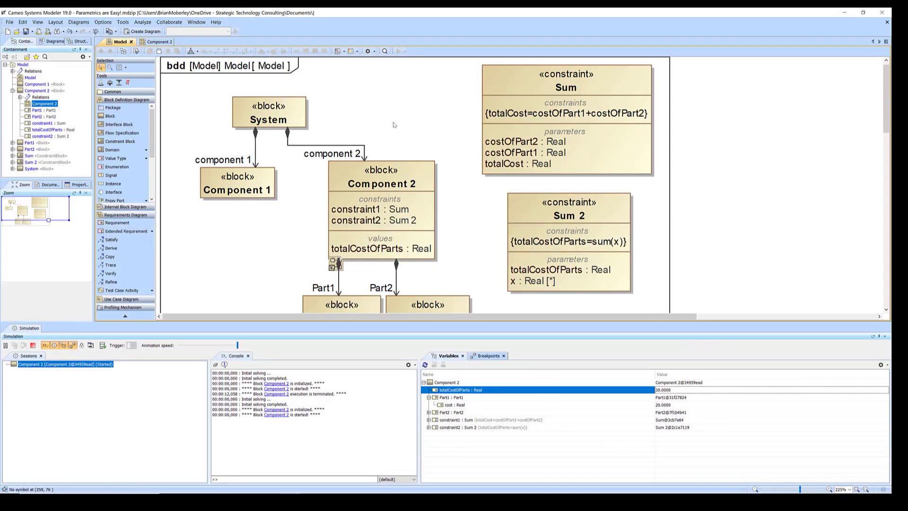
{"action": "scroll", "coordinate": [394, 125], "scroll_direction": "up", "scroll_amount": 1}
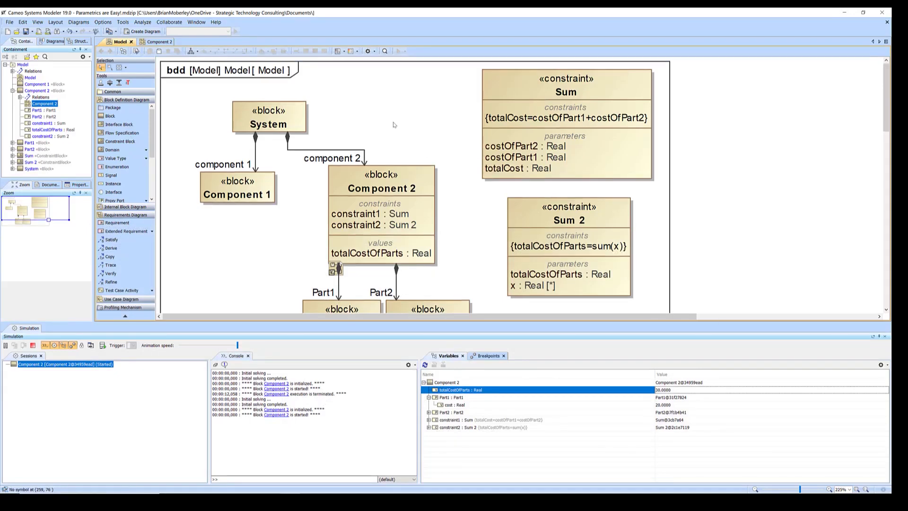